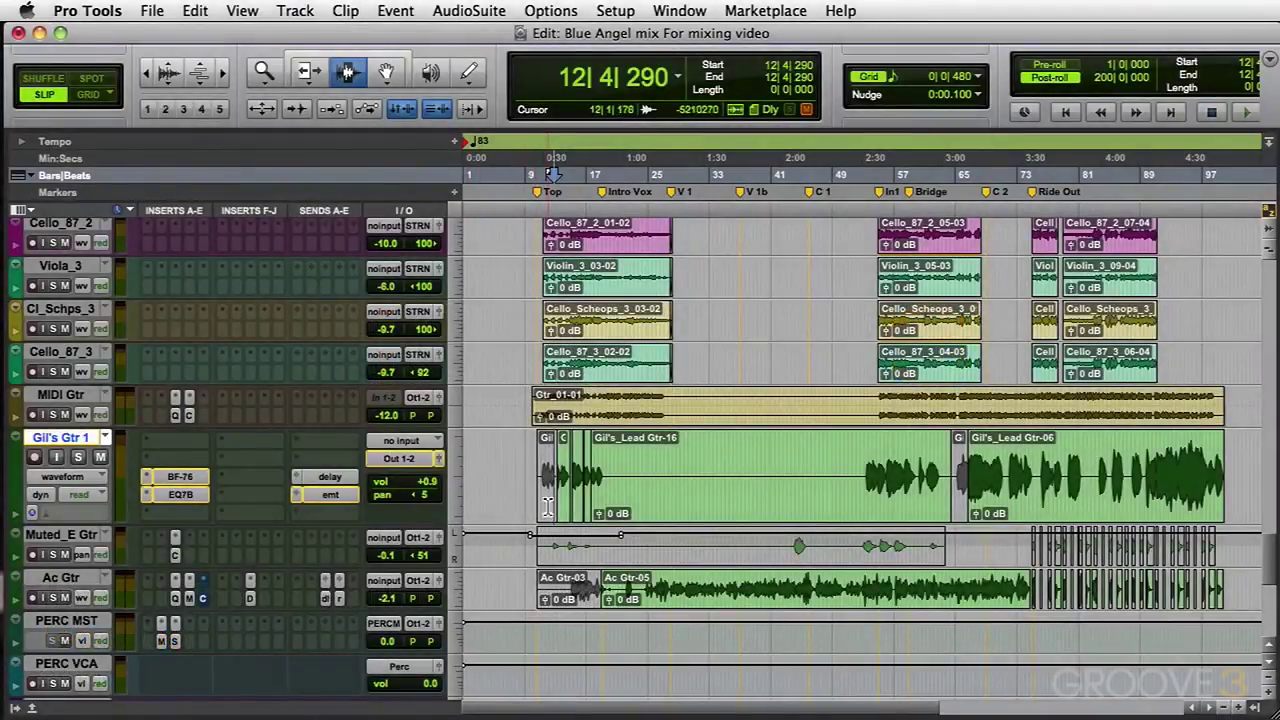
Step: Audition the Gil's Gtr 1 lead guitar in the full mix from around bars 10, 53 and 89
left_click_drag(535, 596, 670, 596)
left_click(509, 595)
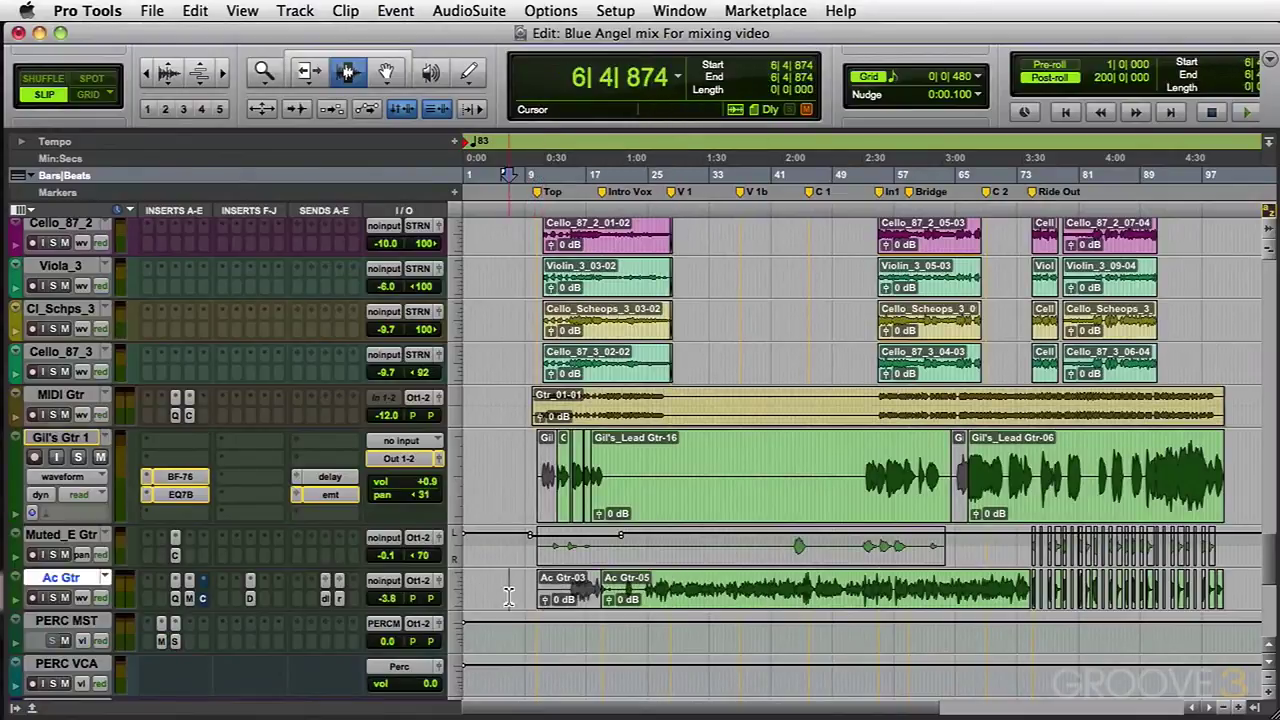
left_click_drag(545, 470, 1217, 437)
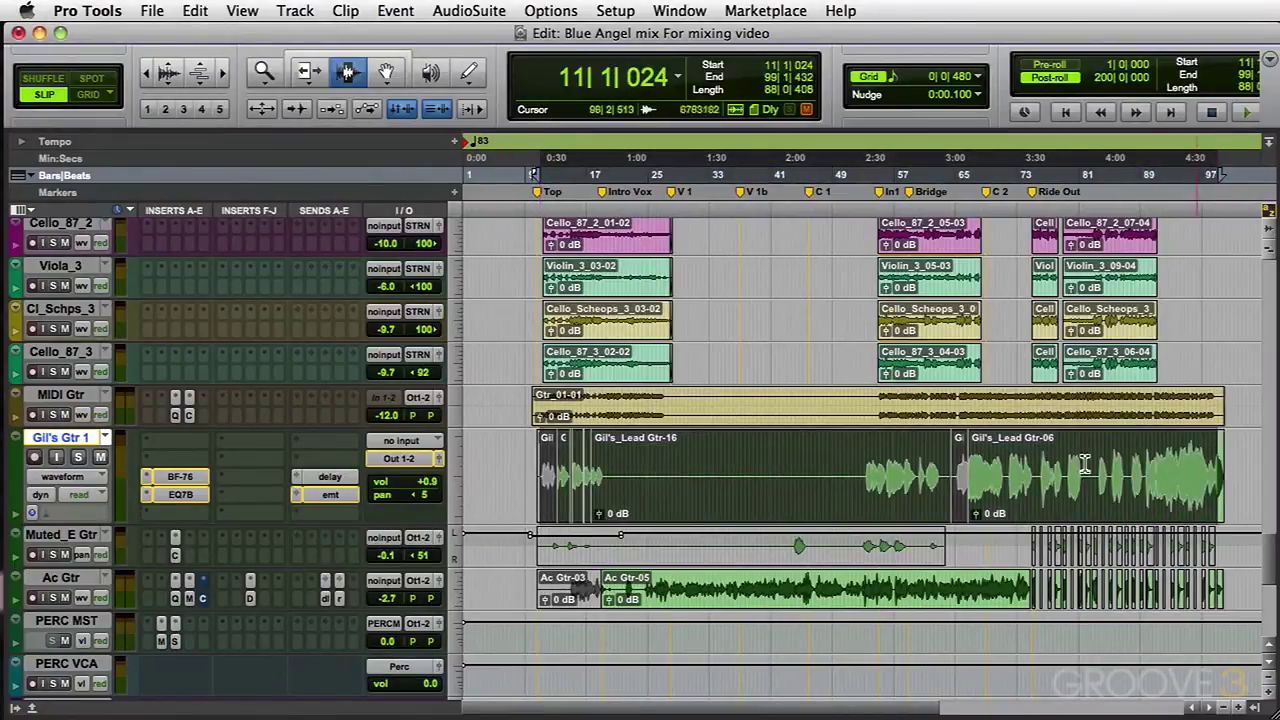
left_click(535, 490)
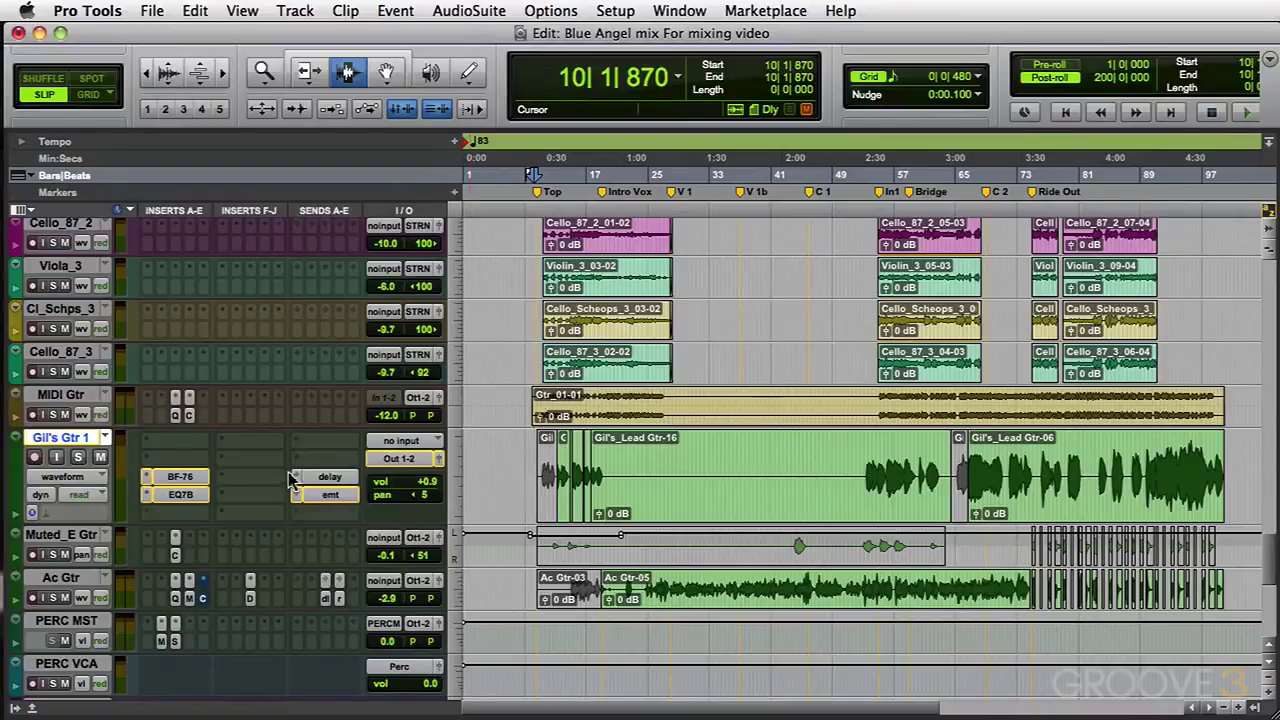
key("space")
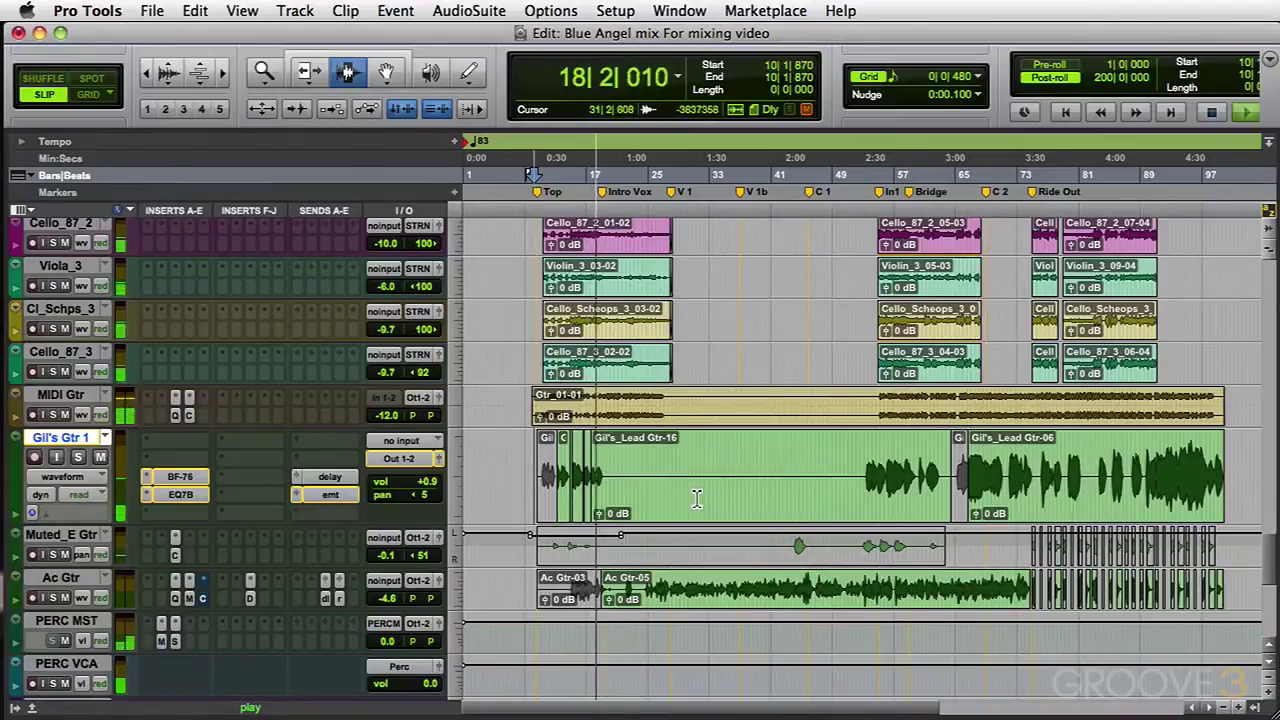
key("space")
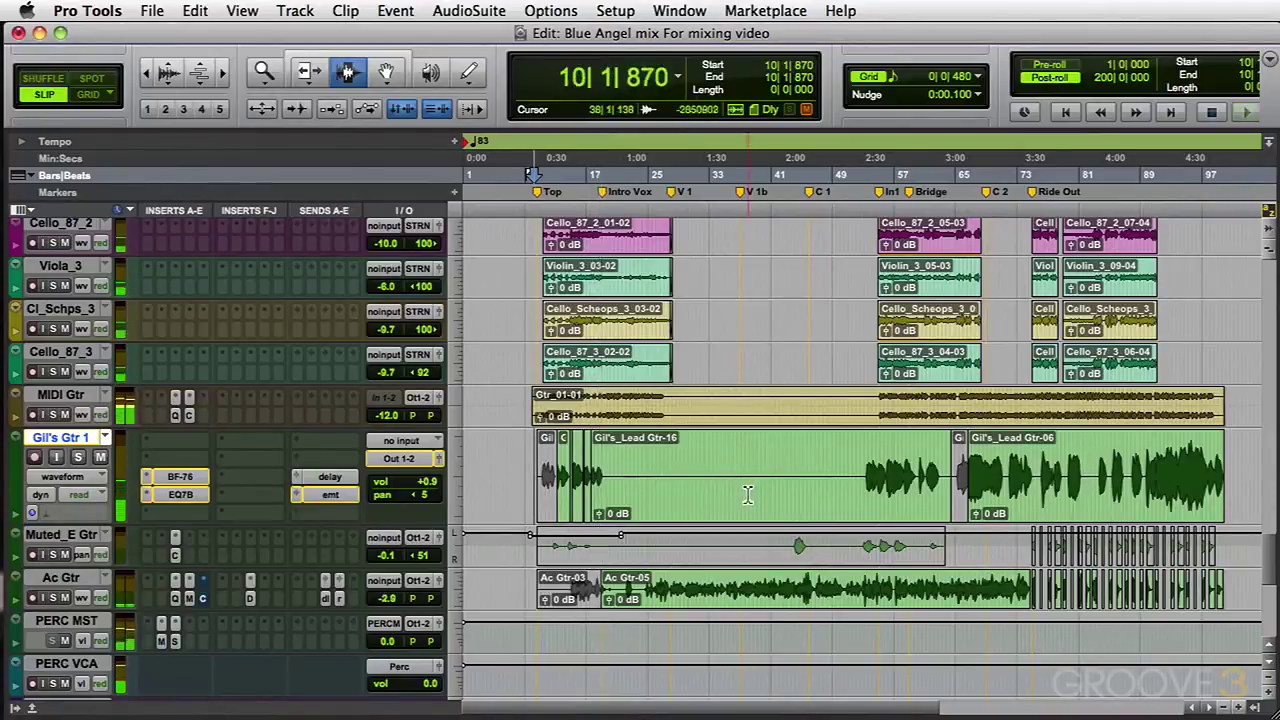
left_click(867, 488)
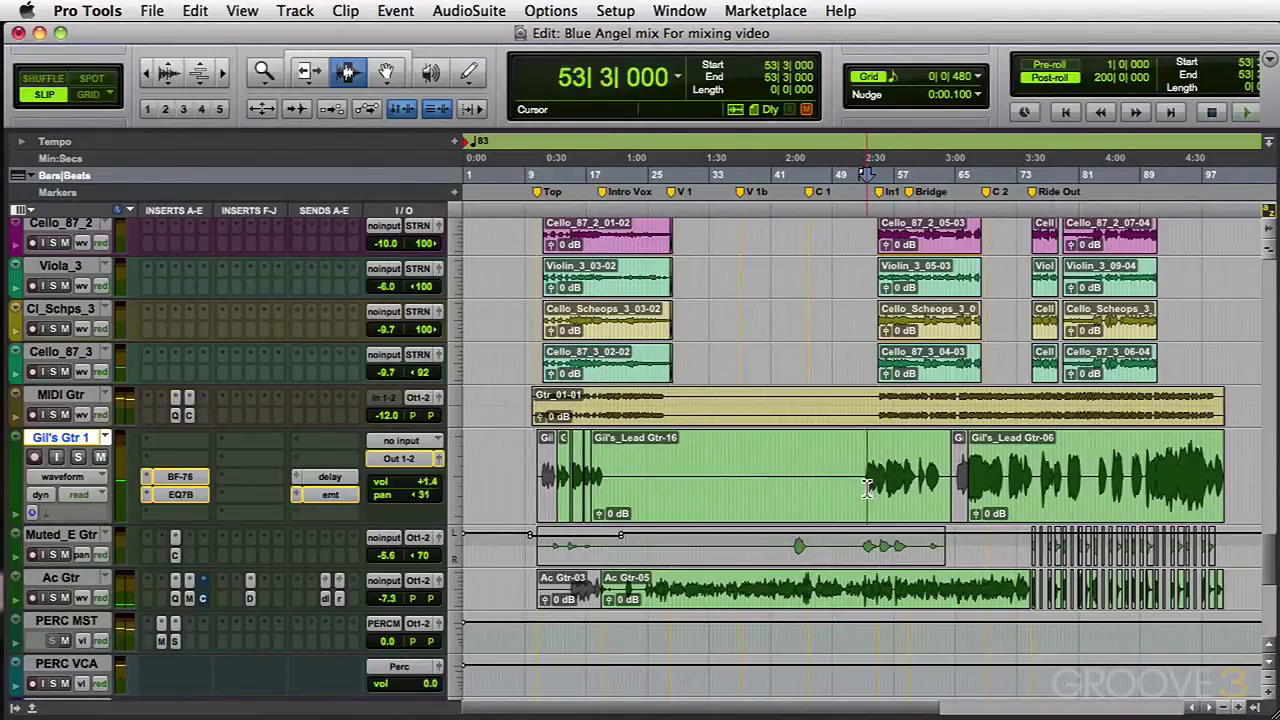
key("space")
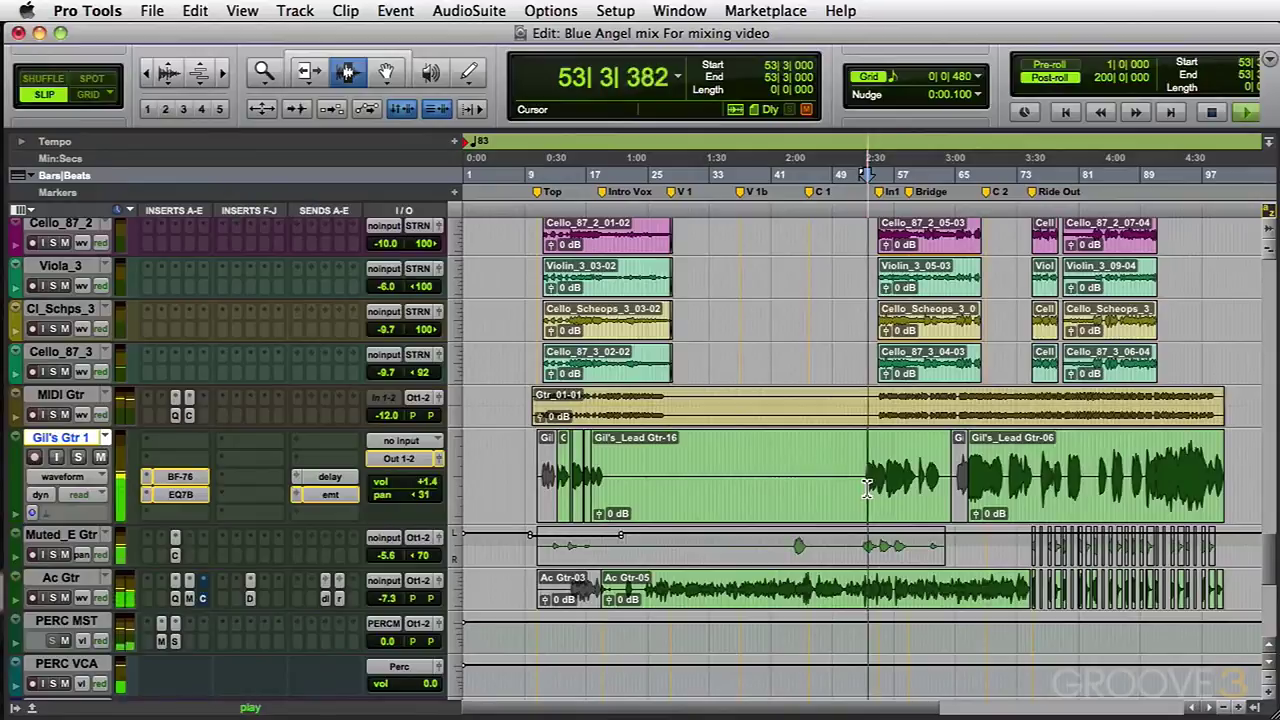
left_click(1143, 485)
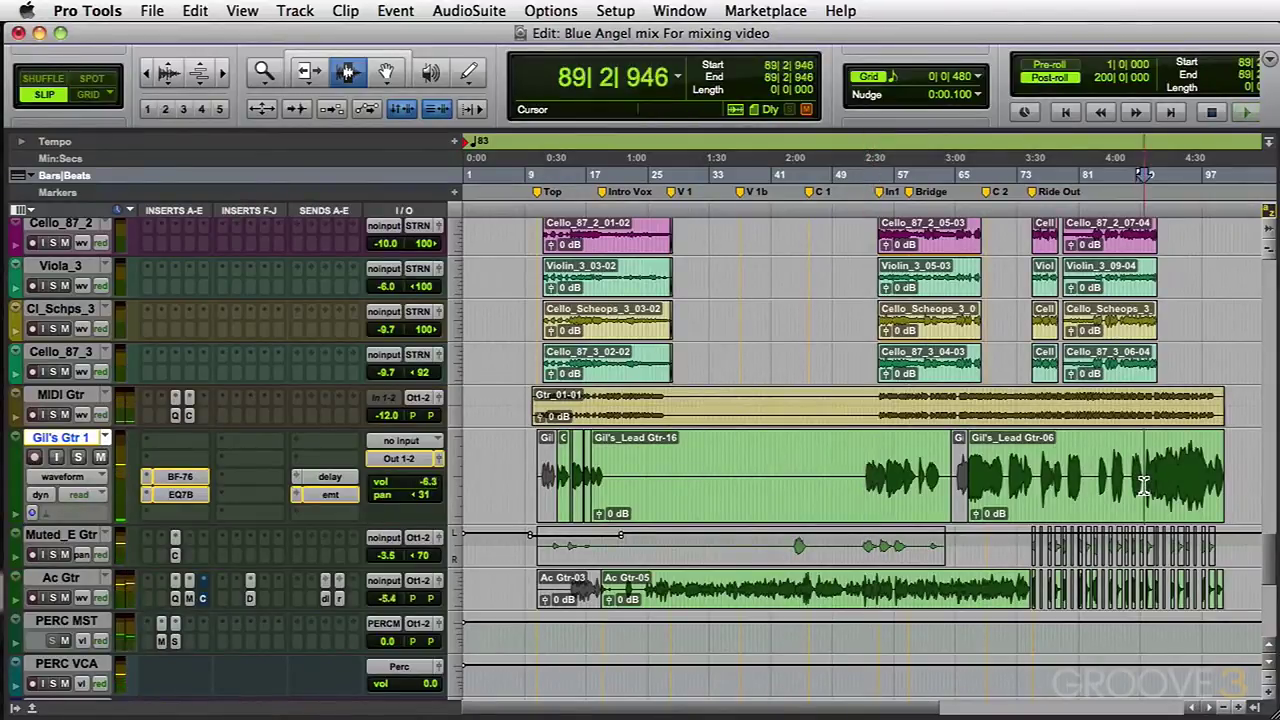
key("space")
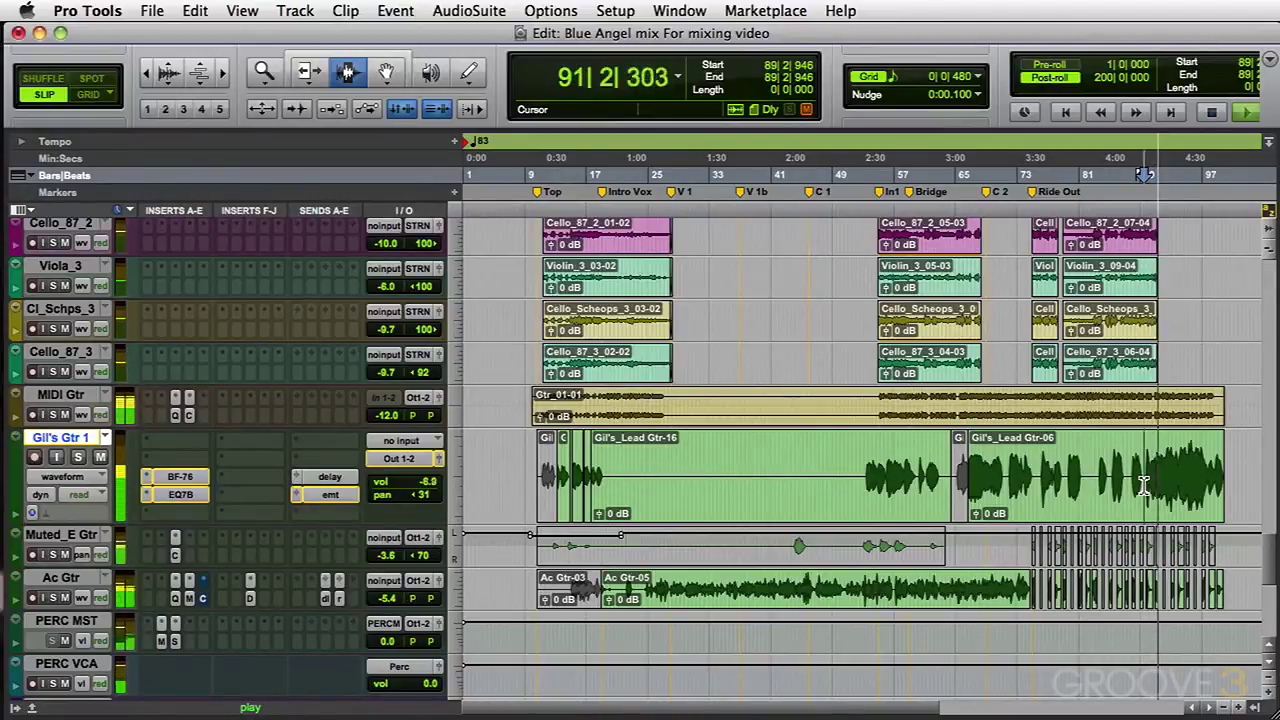
left_click(552, 493)
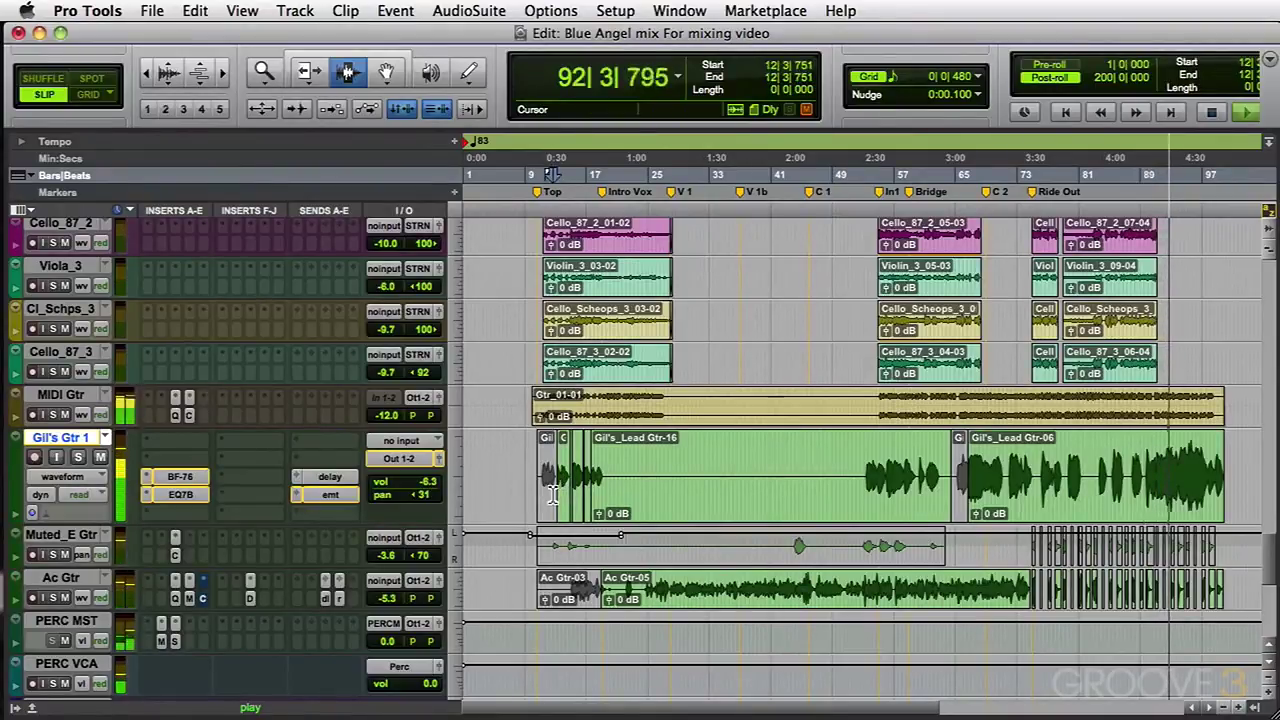
key("space")
Step: Solo Gil's Gtr 1, play it from bars 13 and 90, and bring up its BF-76 limiter
left_click(79, 457)
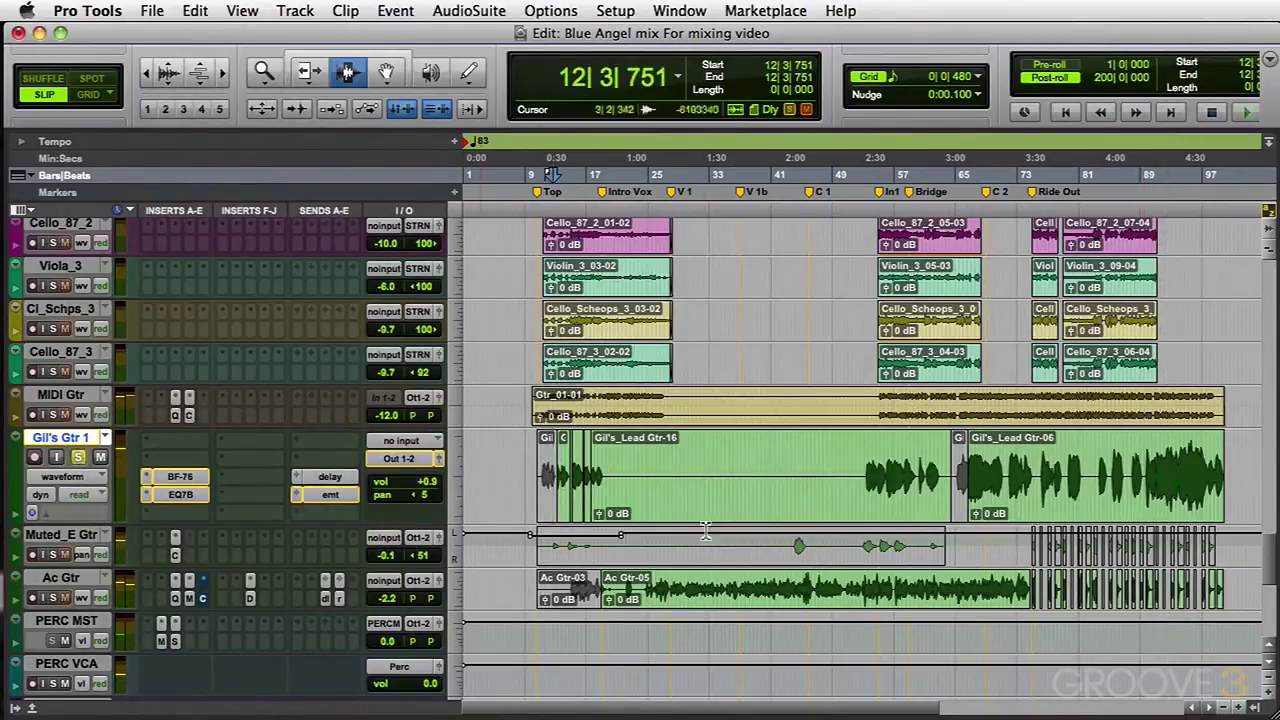
left_click(556, 488)
key("space")
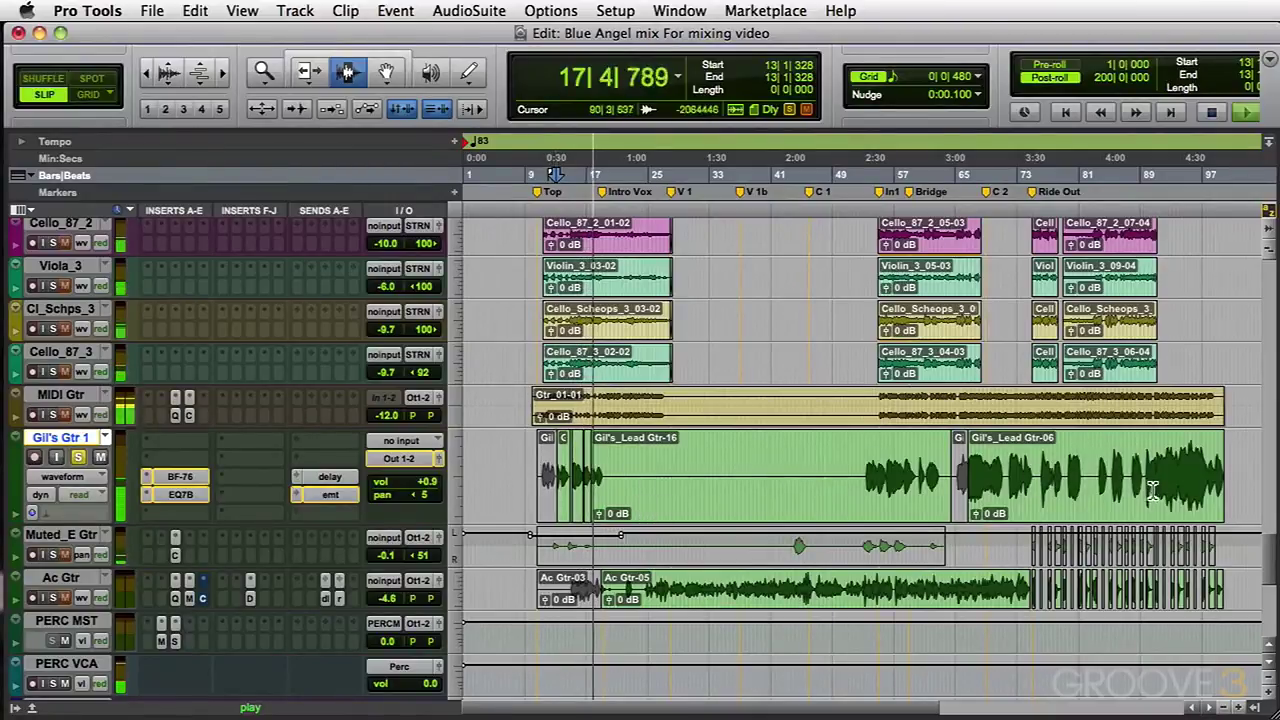
key("space")
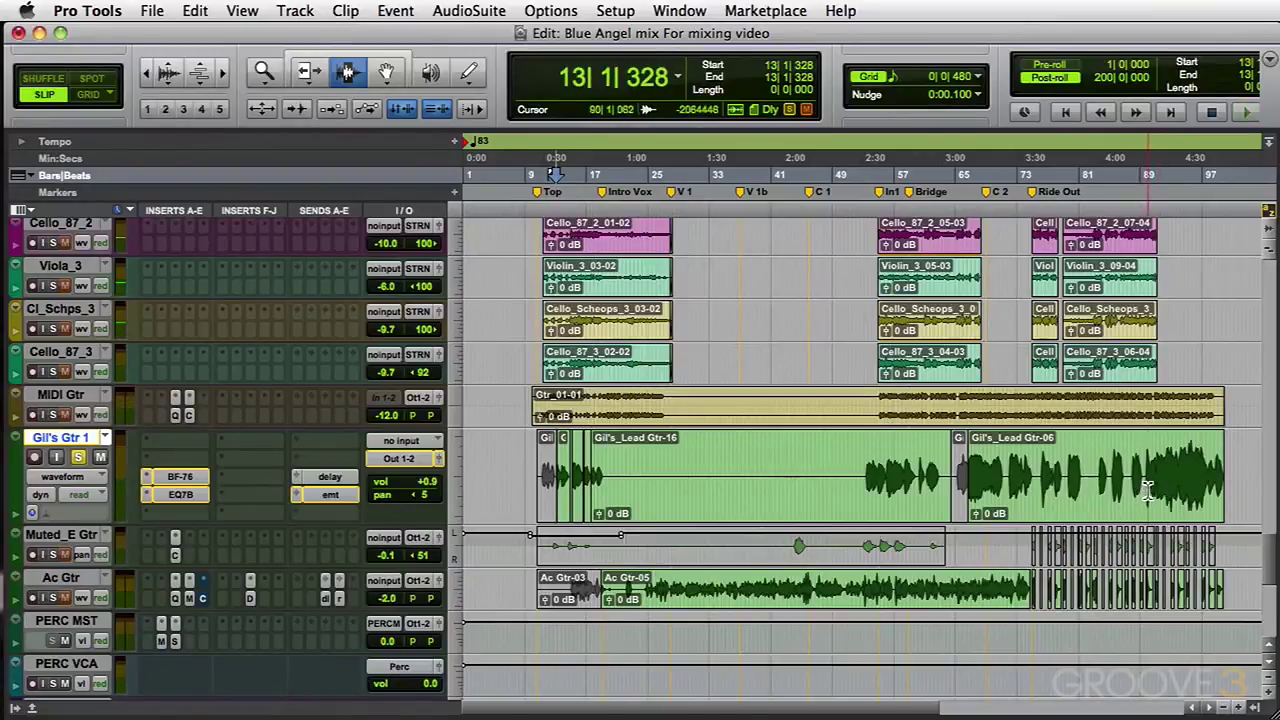
left_click(1147, 487)
key("space")
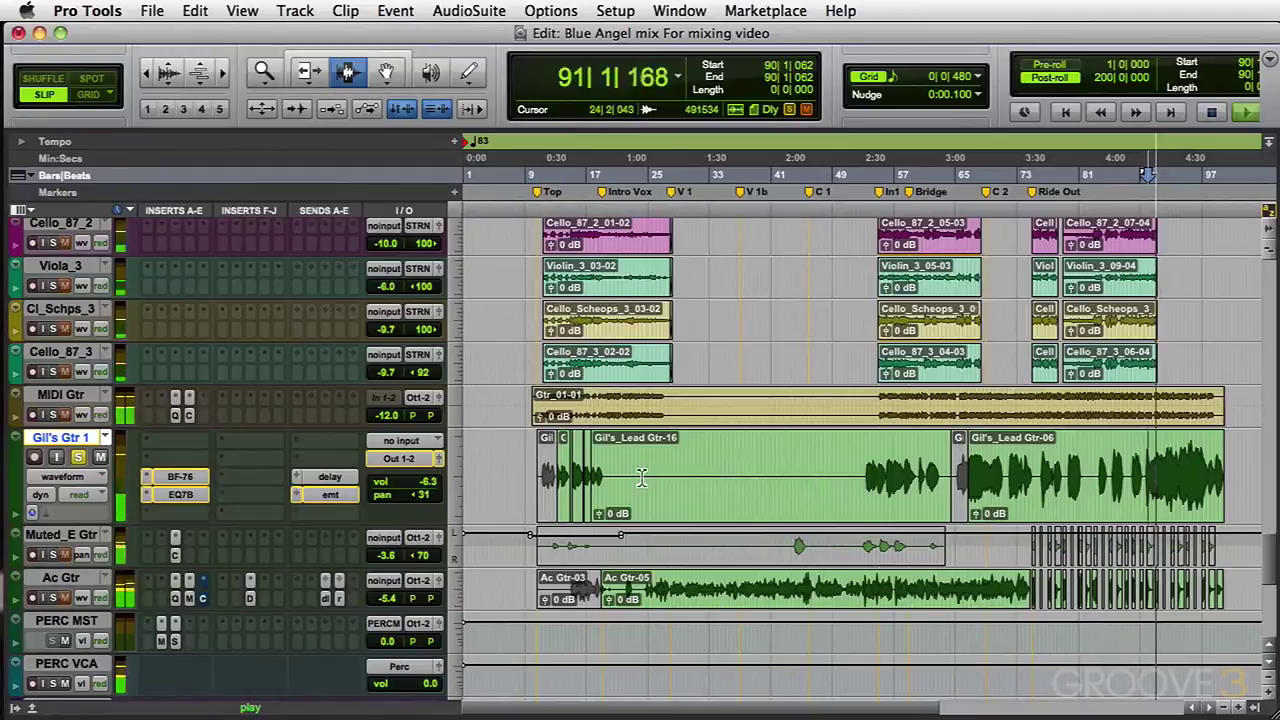
left_click(560, 483)
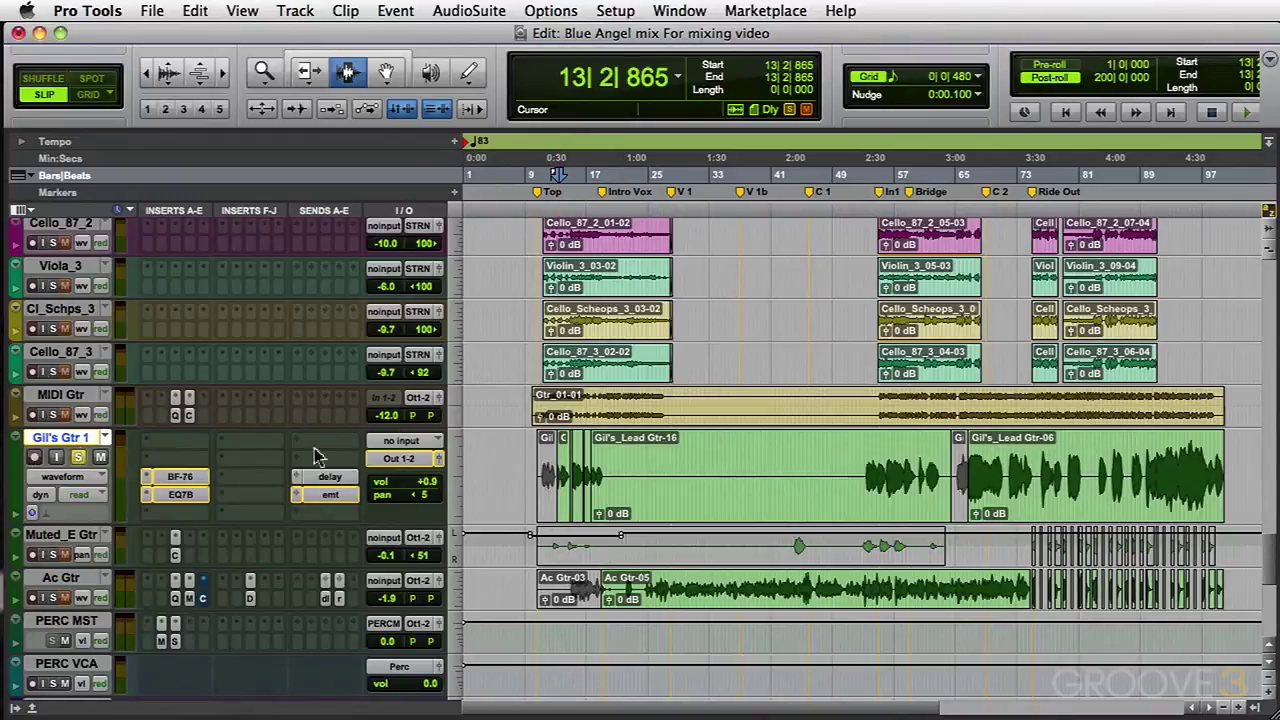
left_click(180, 478)
Step: Open the BF-76 settings and audition the soloed guitar through it from bars 13, 66 and 90
left_click(925, 403)
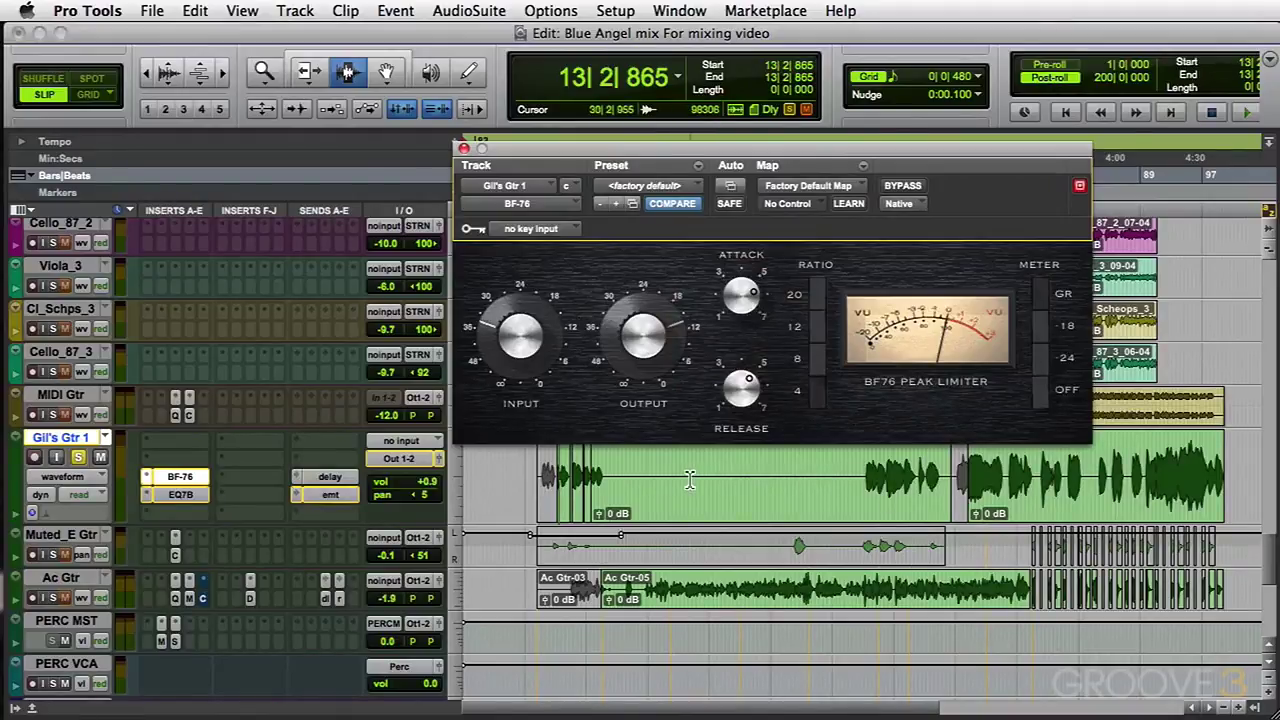
key("space")
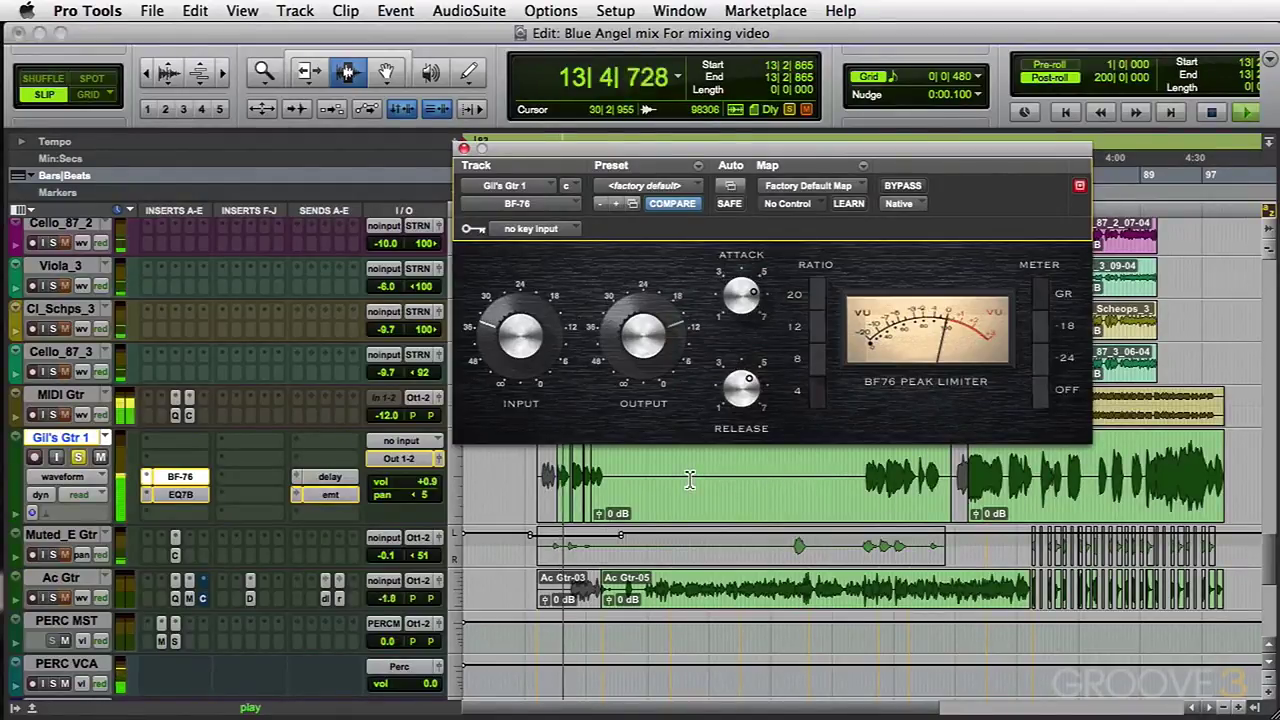
key("space")
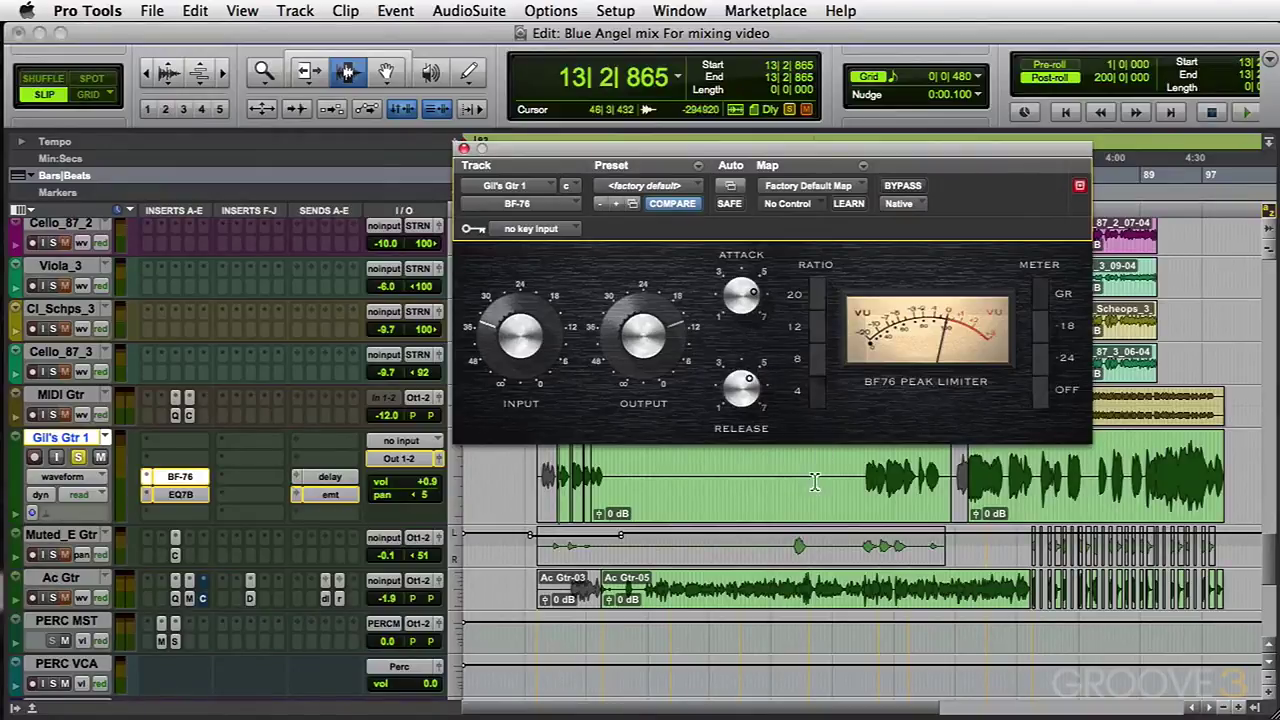
key("space")
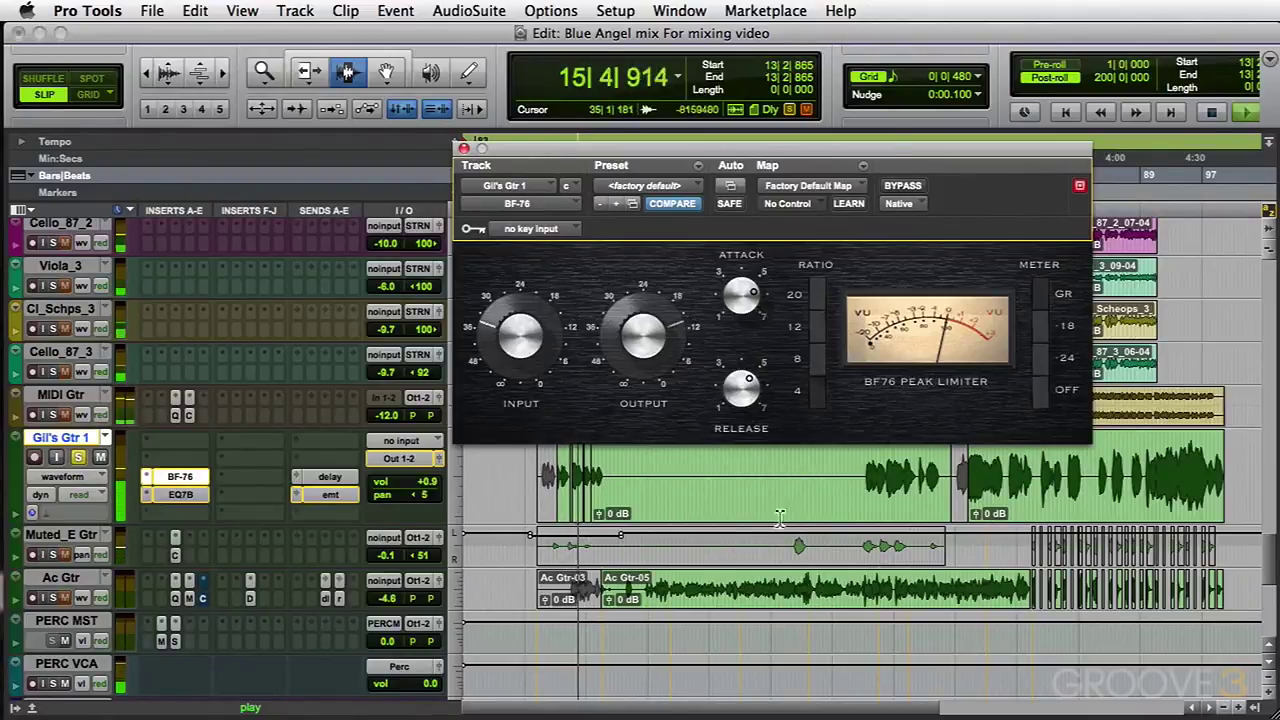
key("space")
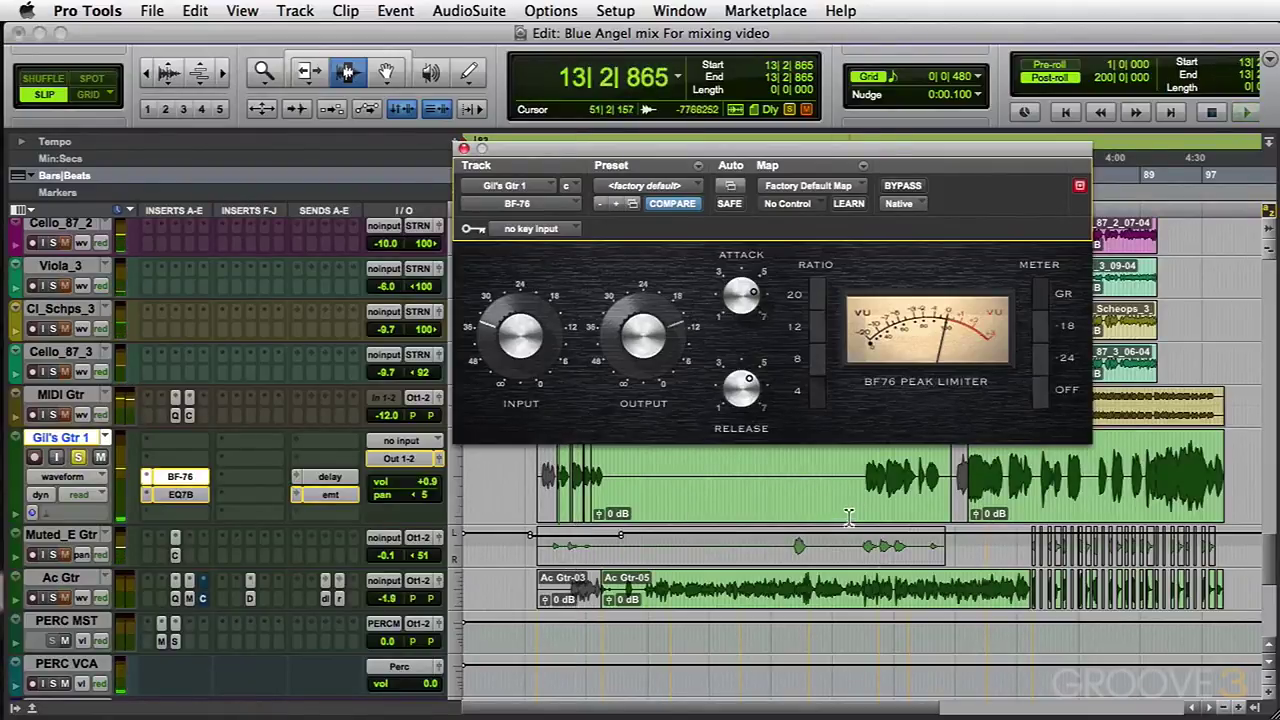
left_click(967, 489)
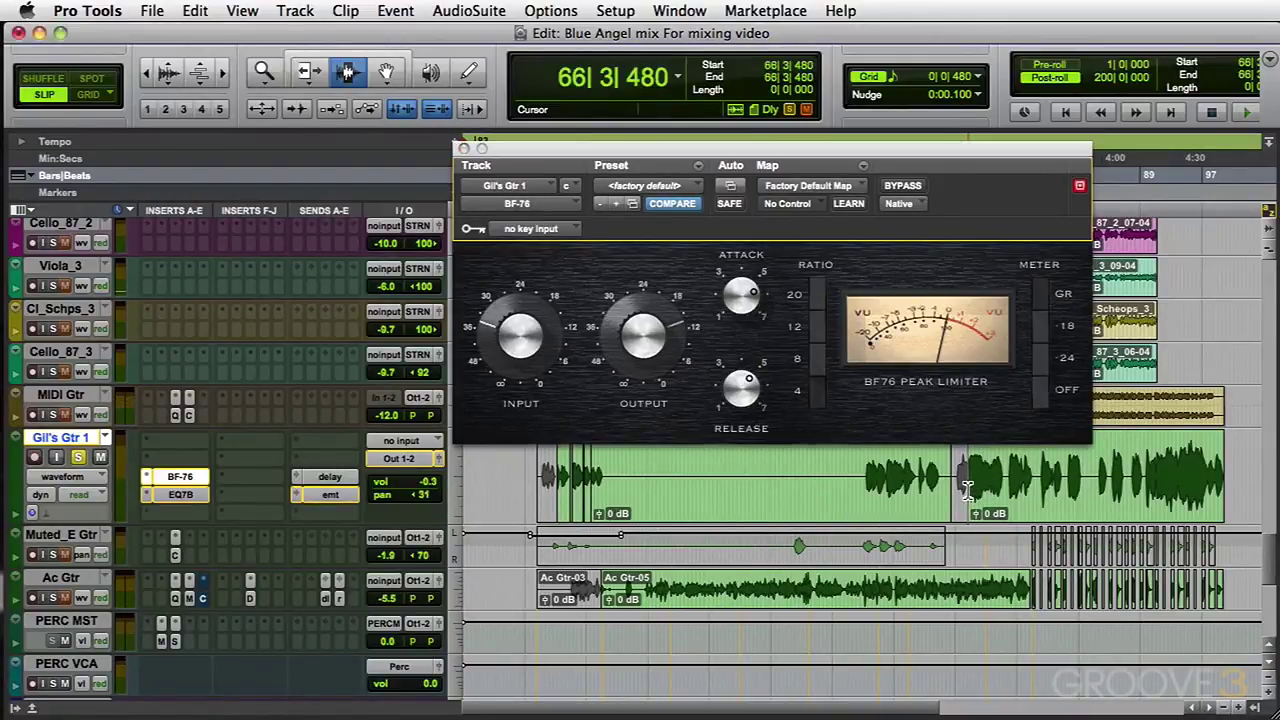
key("space")
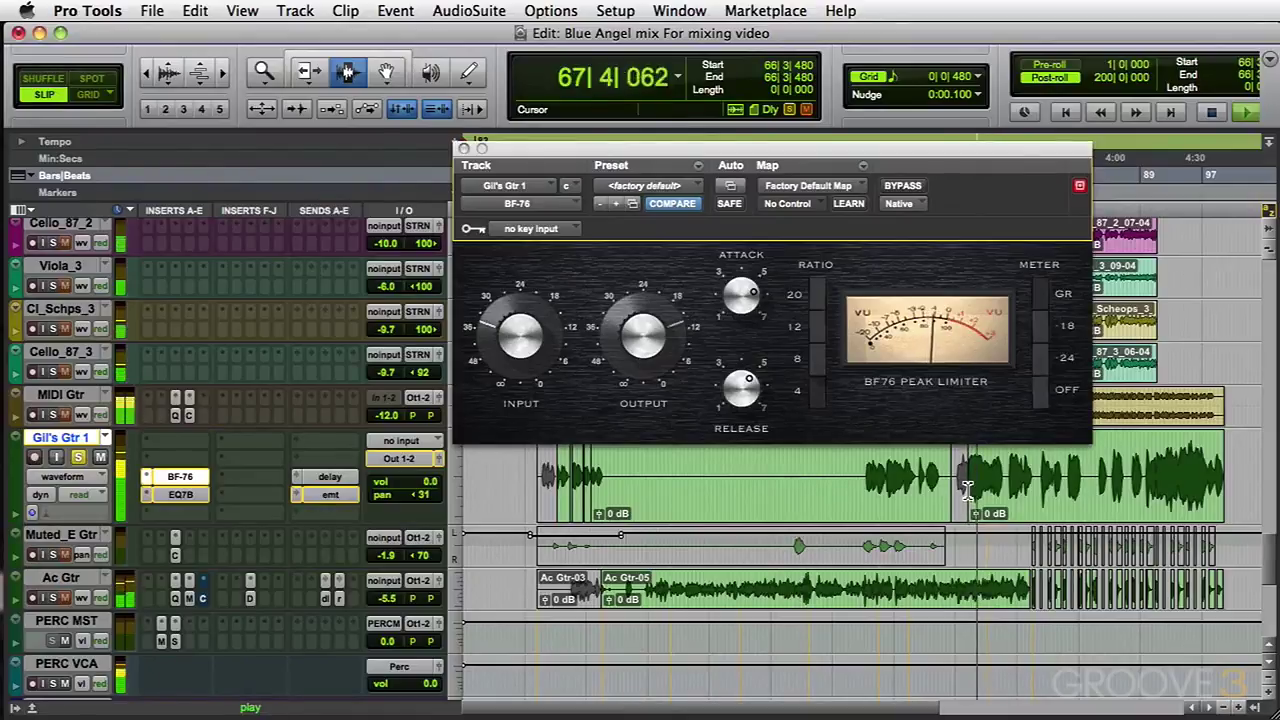
key("space")
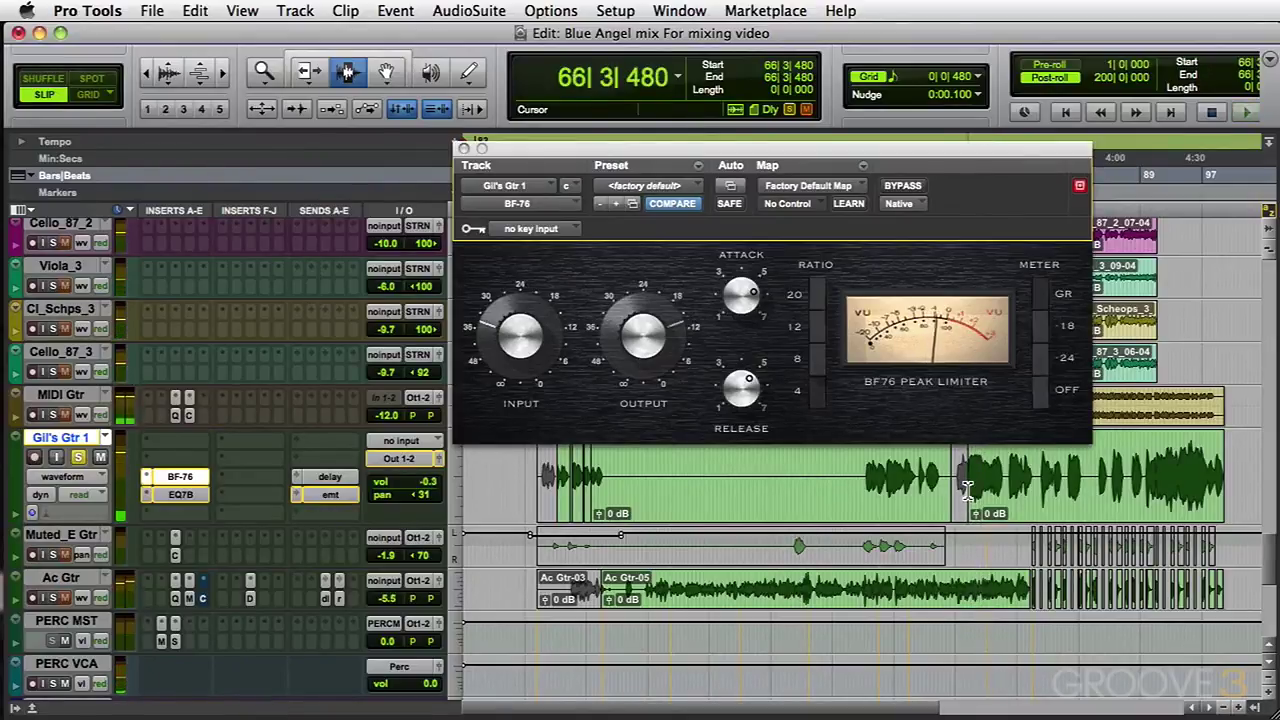
left_click(1152, 487)
key("space")
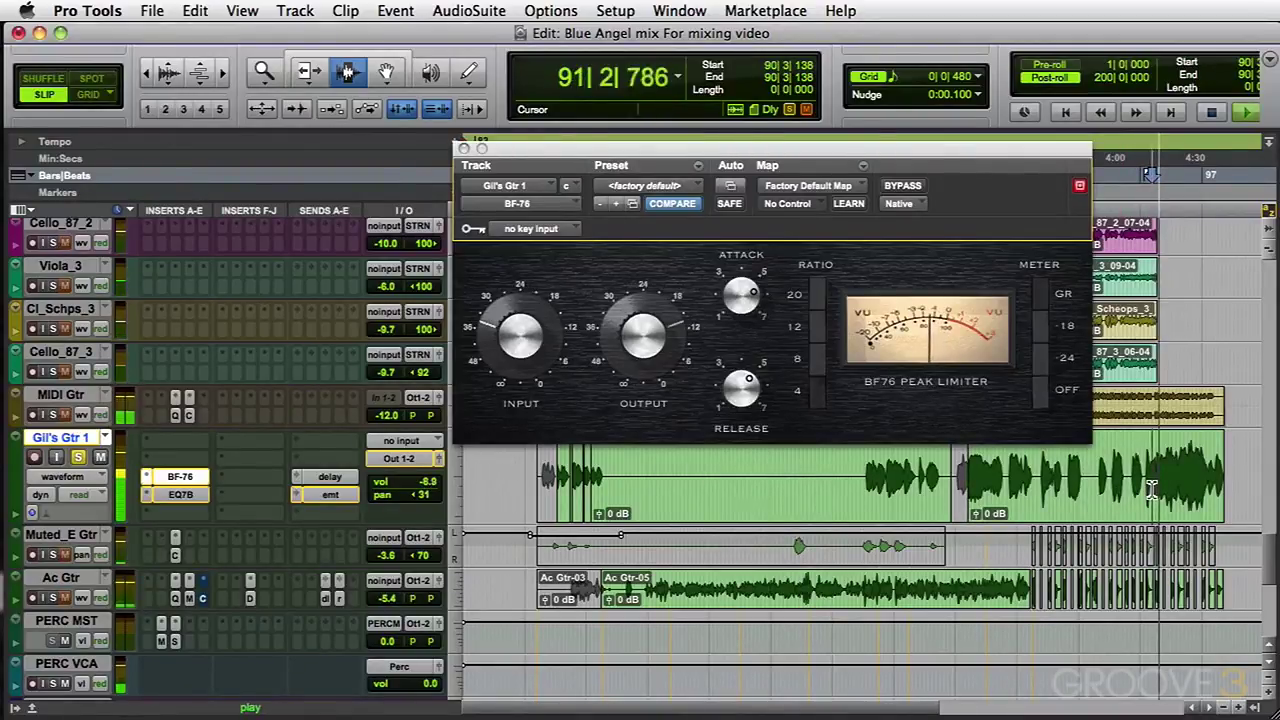
key("space")
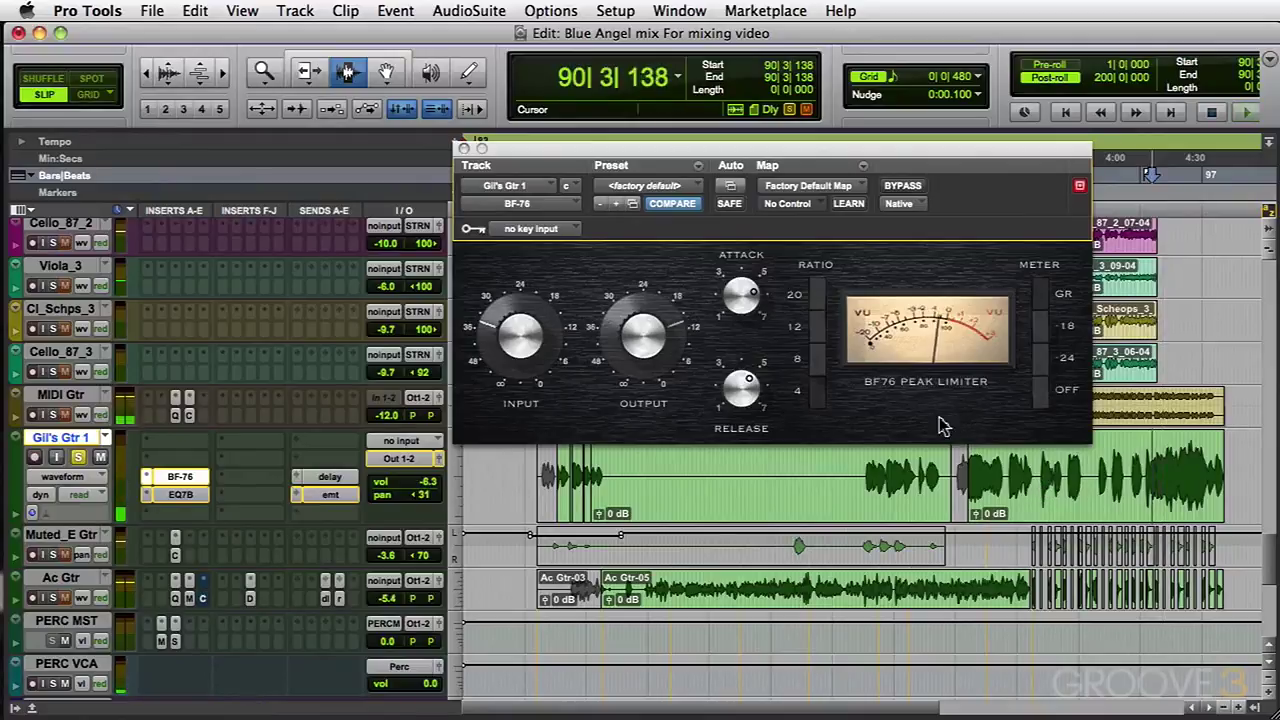
left_click(557, 482)
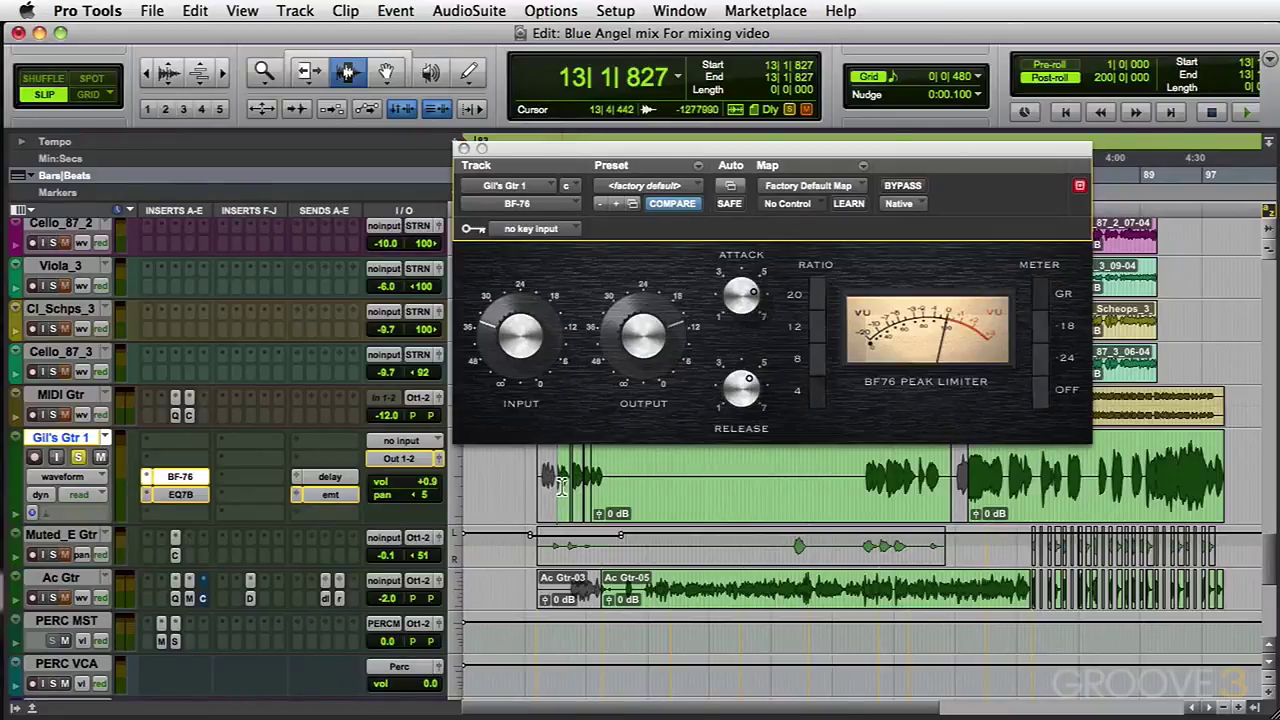
Step: Lower the first Gil's Gtr 1 clip's gain to -1.5 dB
left_click_drag(545, 472, 600, 503)
left_click(560, 484)
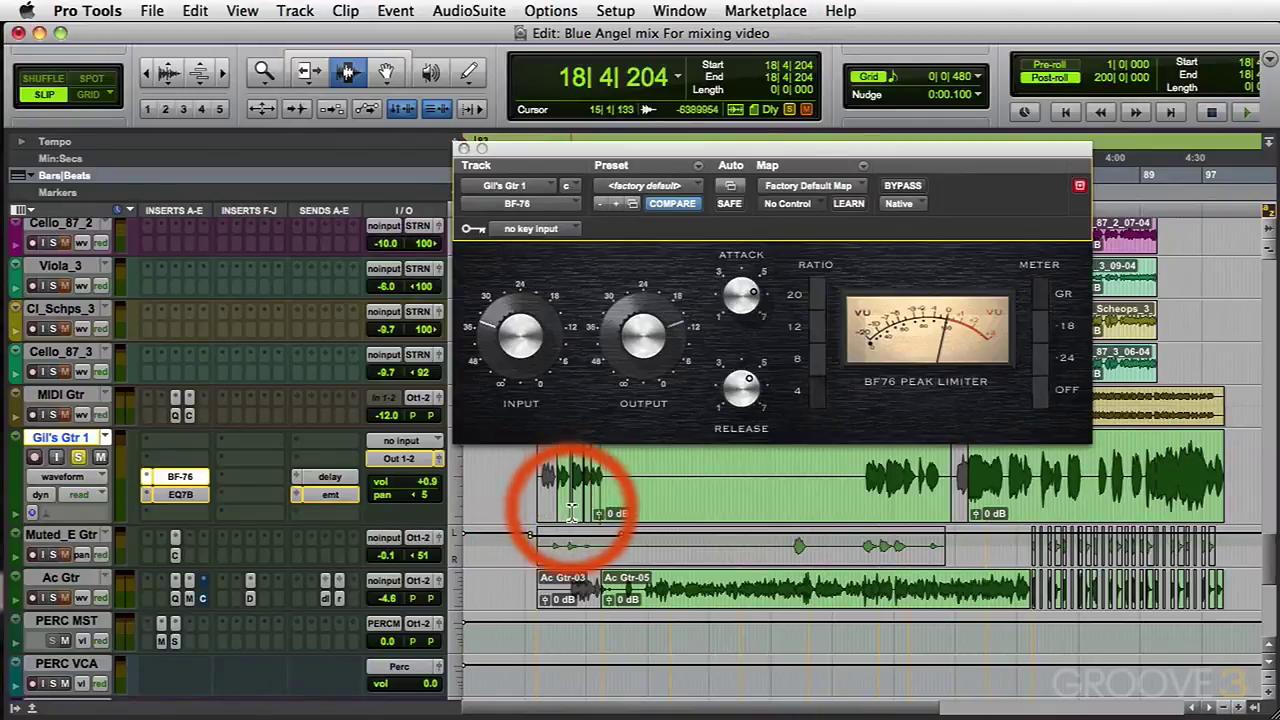
left_click_drag(599, 516, 617, 522)
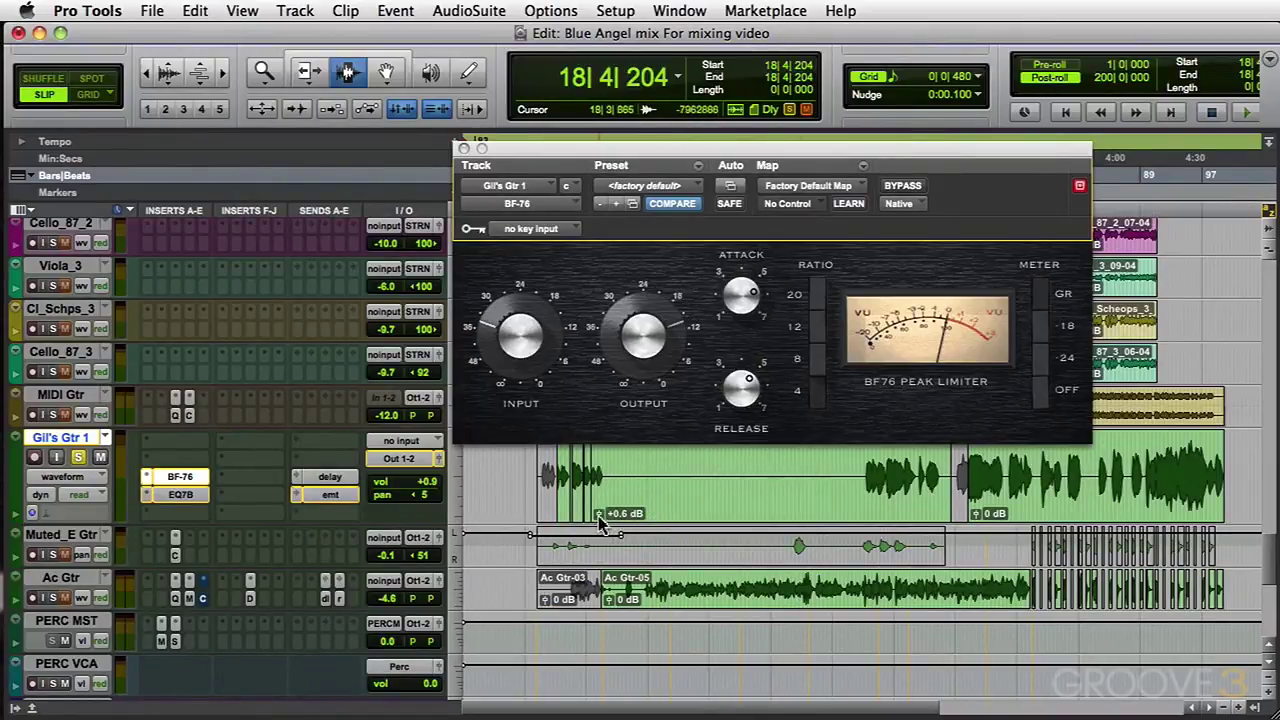
left_click_drag(600, 527, 598, 527)
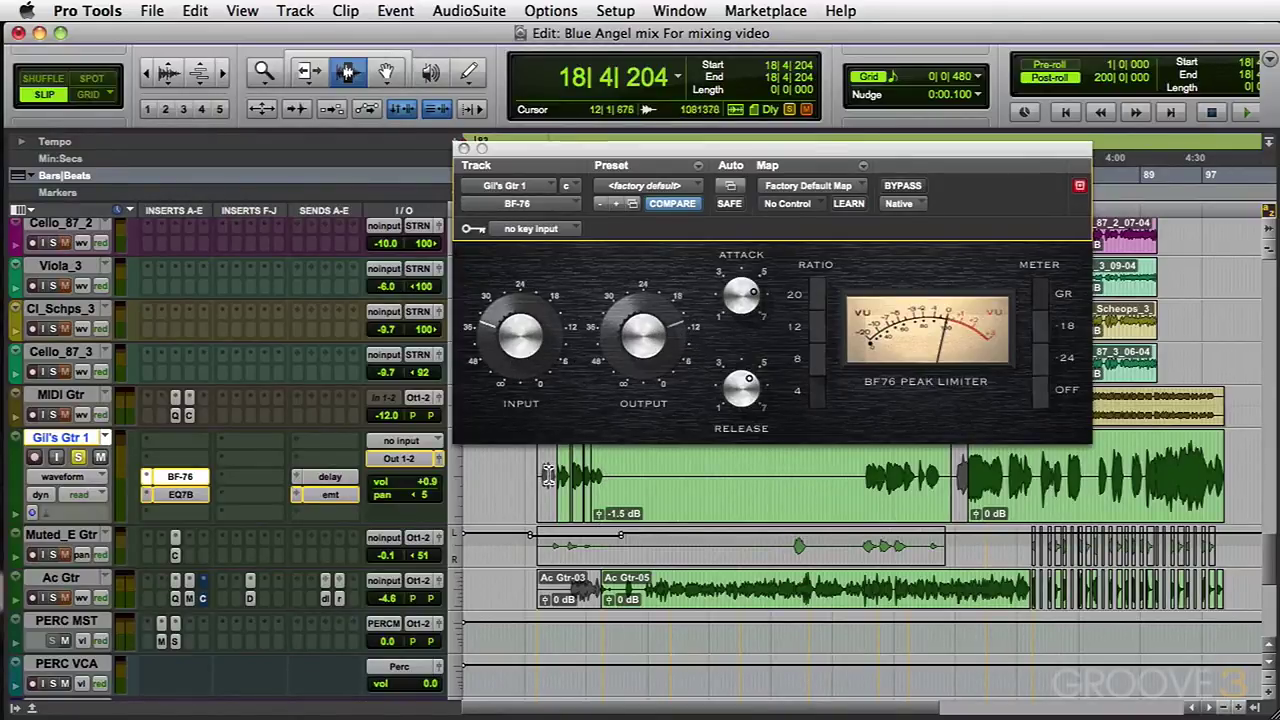
Step: Split the guitar clip at bar 52 and set the new section's clip gain to 0 dB
left_click(858, 491)
key("super+e")
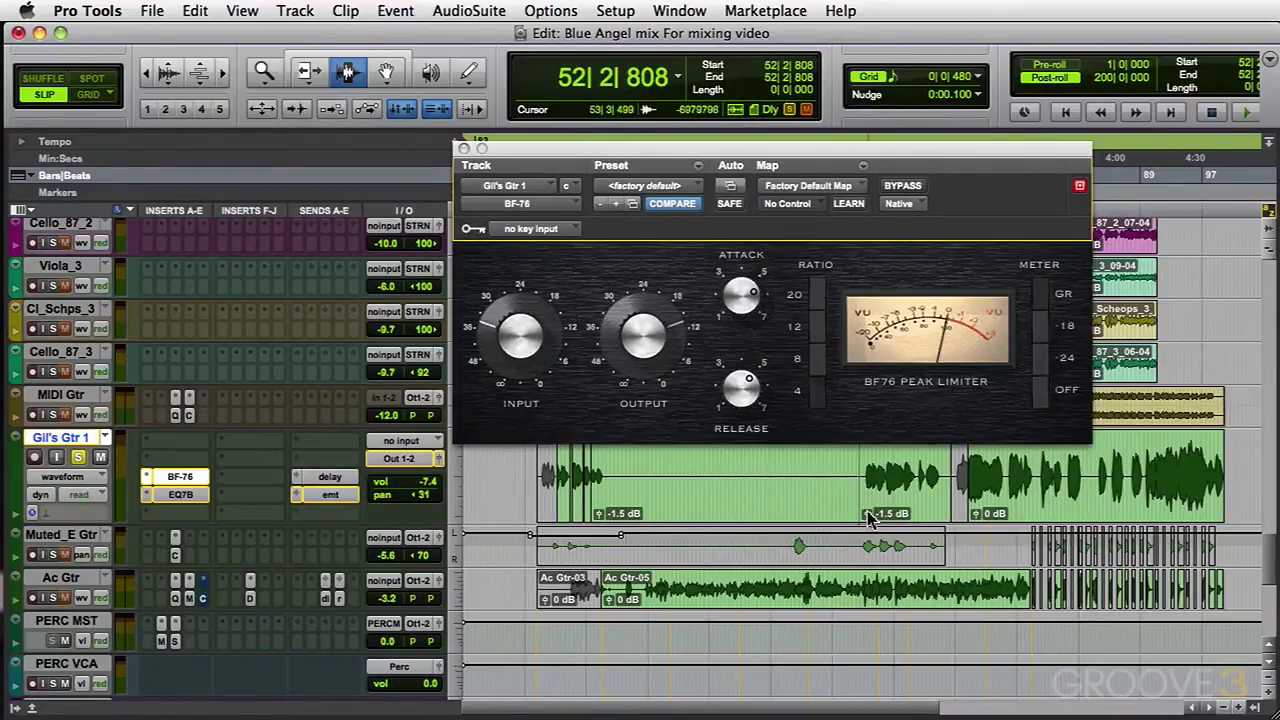
left_click_drag(867, 513, 869, 508)
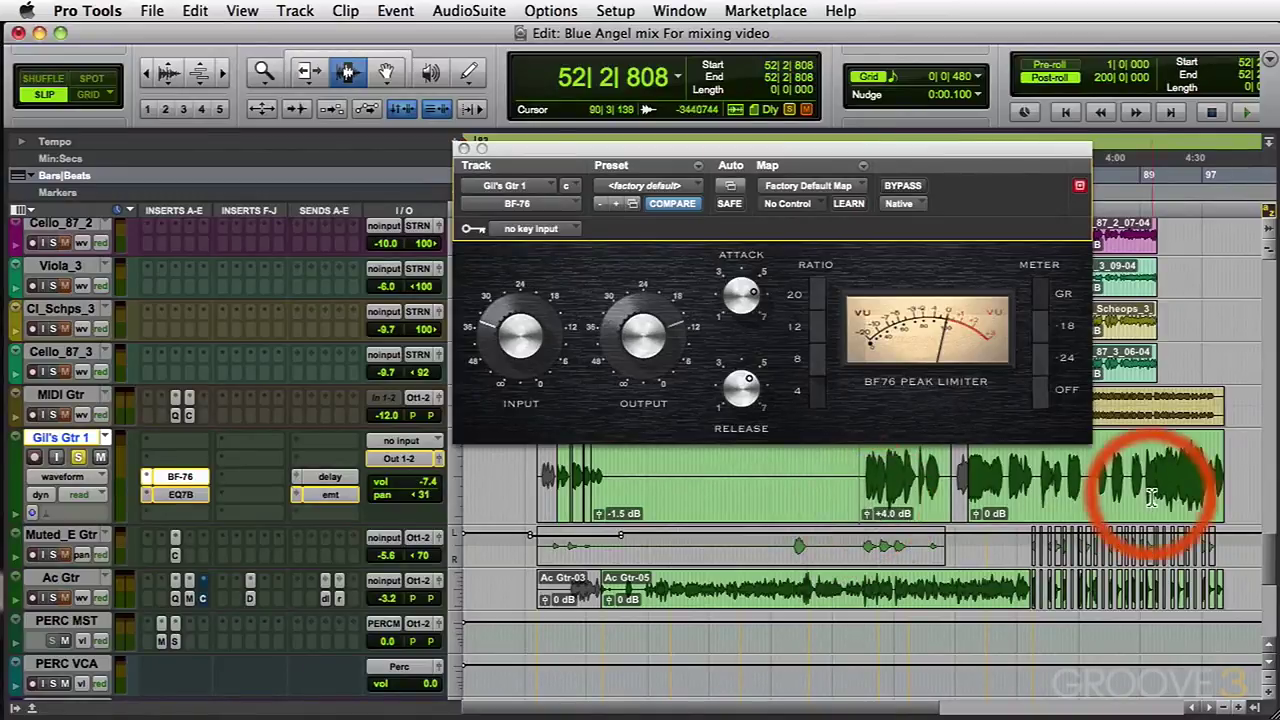
left_click_drag(1155, 478, 1177, 478)
left_click_drag(906, 485, 921, 485)
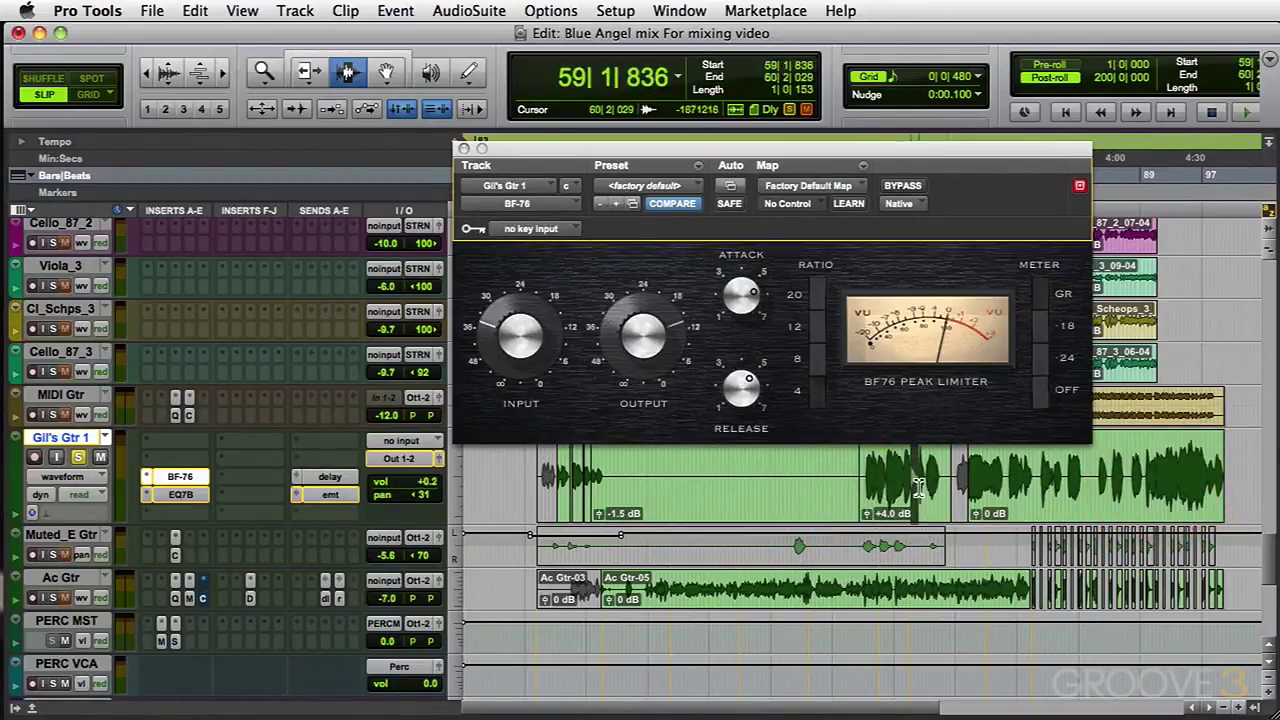
left_click(879, 484)
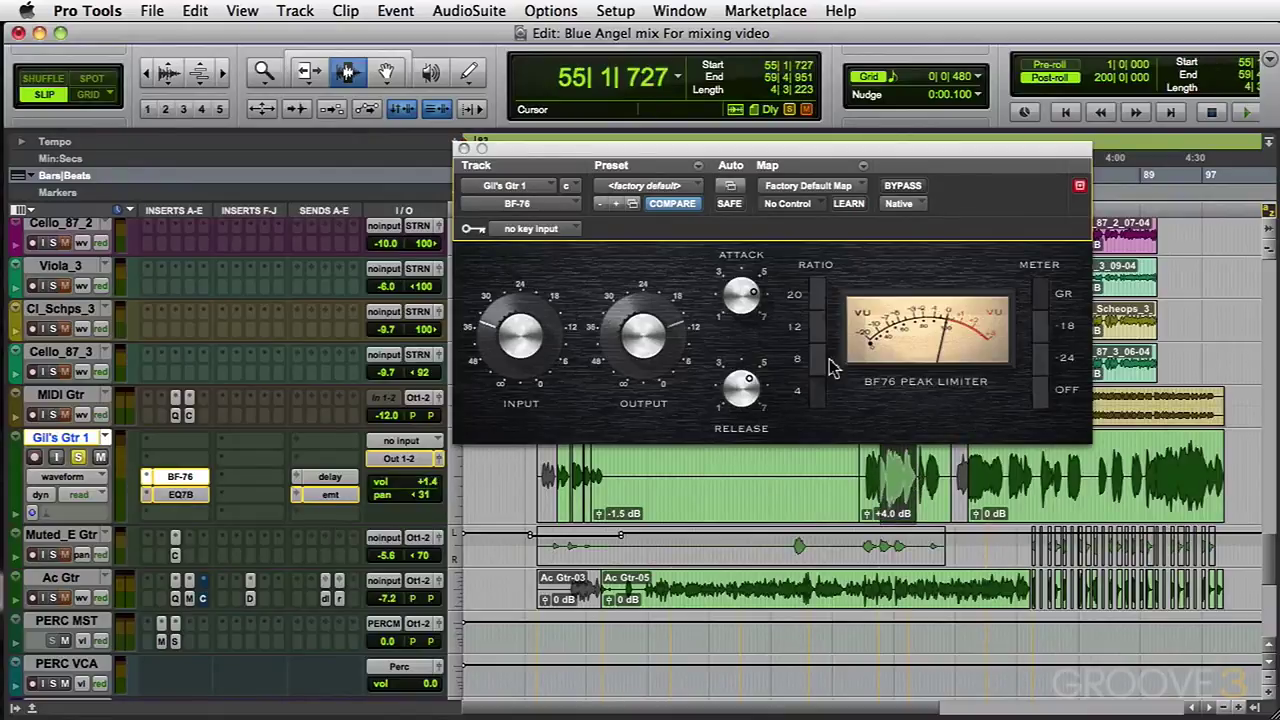
left_click(868, 514, "alt")
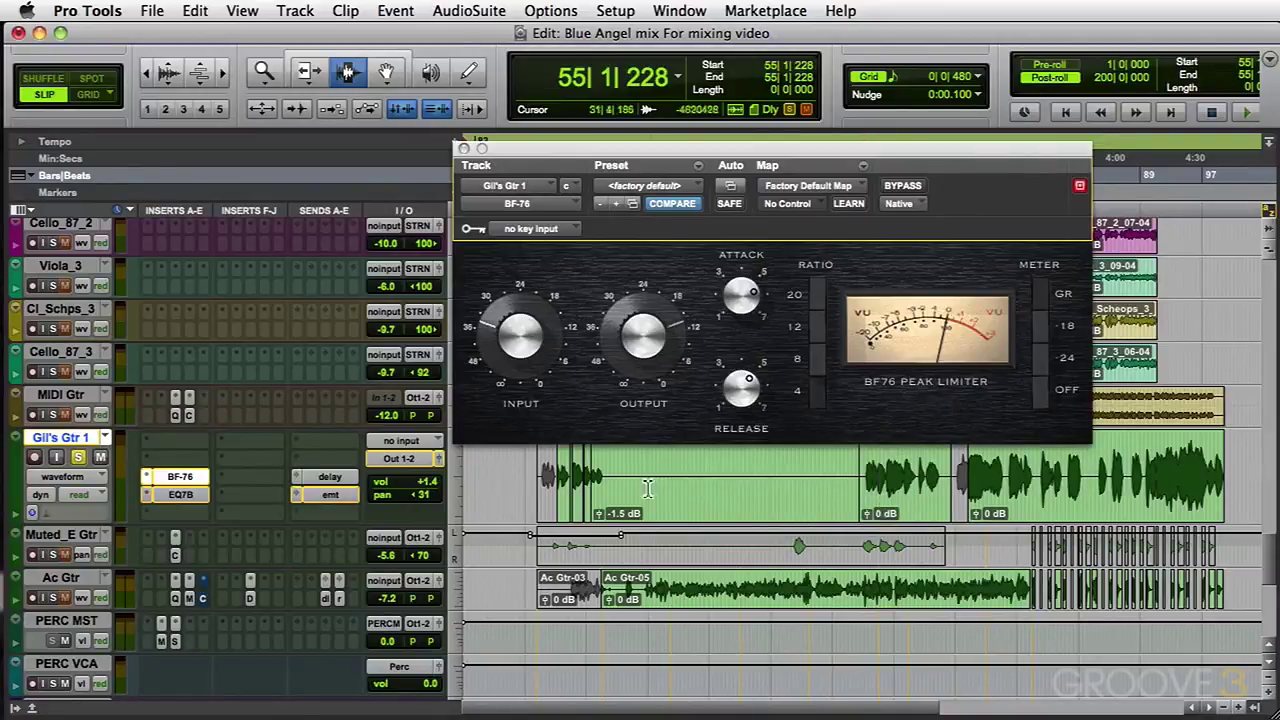
Step: Reset the first Gil's Gtr 1 clip gain to 0 dB and close the BF-76 window
left_click(599, 517, "alt")
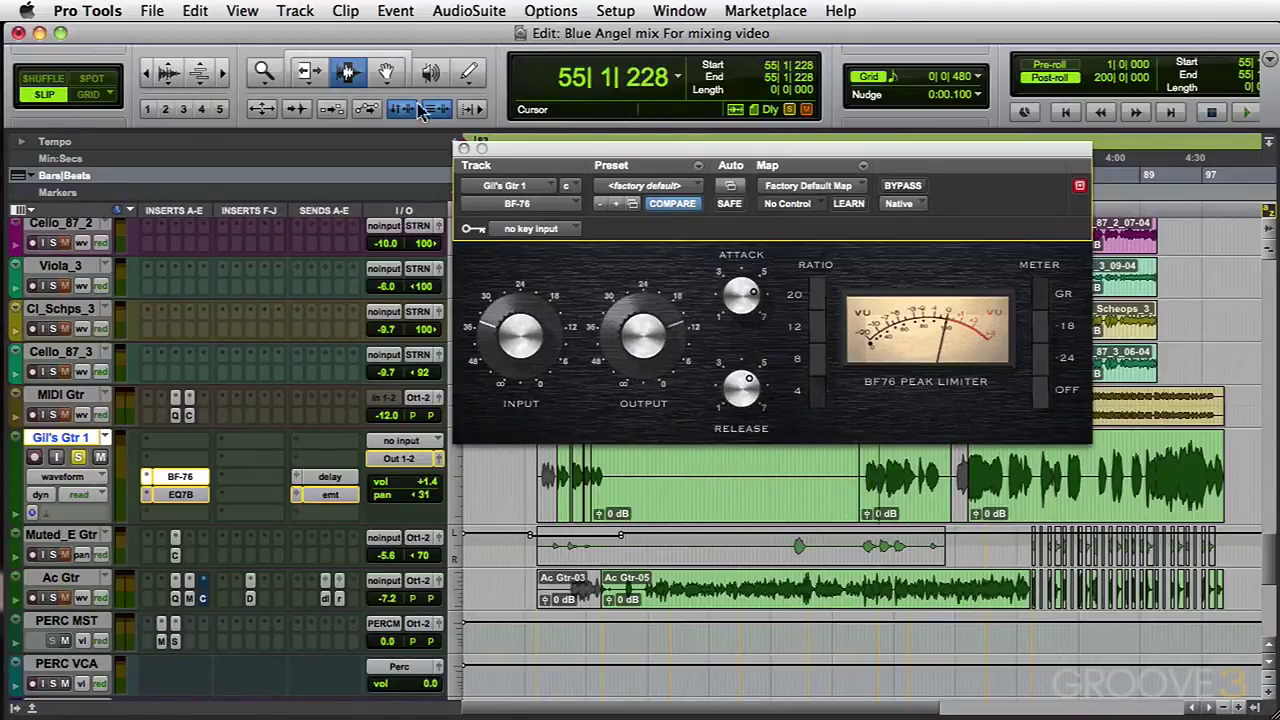
left_click(465, 149)
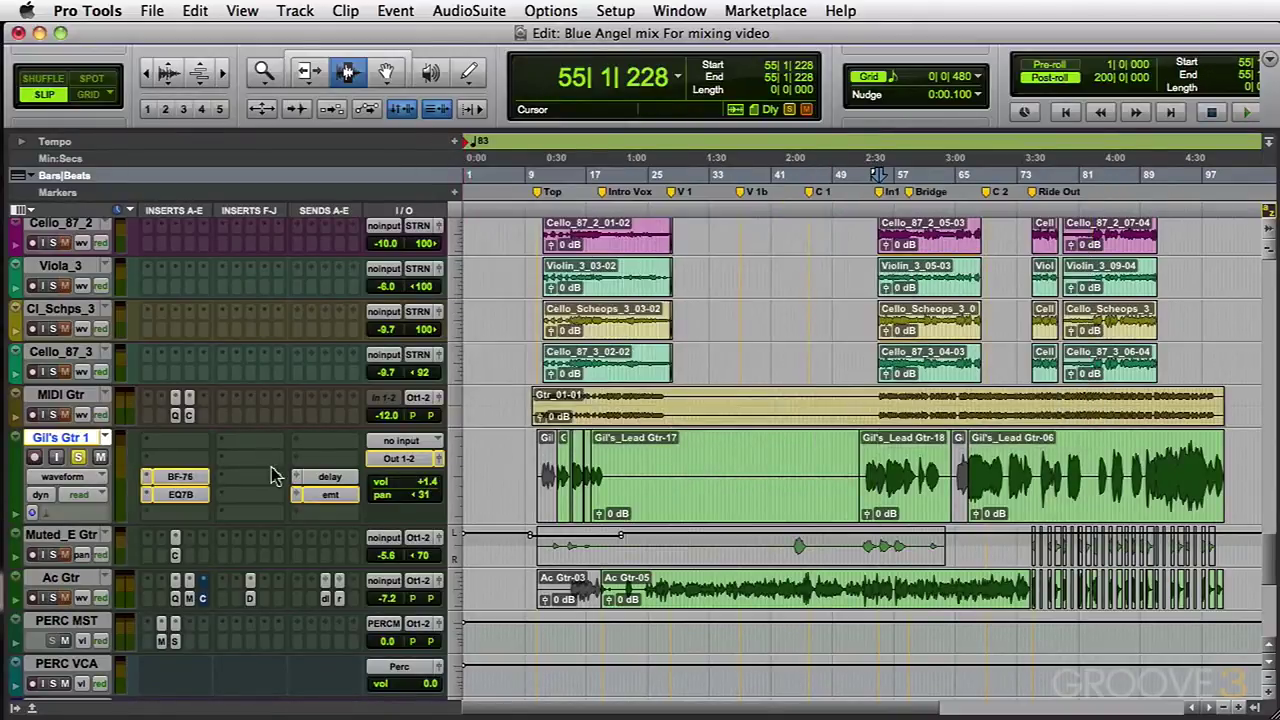
Step: Open Gil's Gtr 1's EQ 3 7-Band, check its 2.5 dB boost at 200 Hz, then close it
left_click(186, 496)
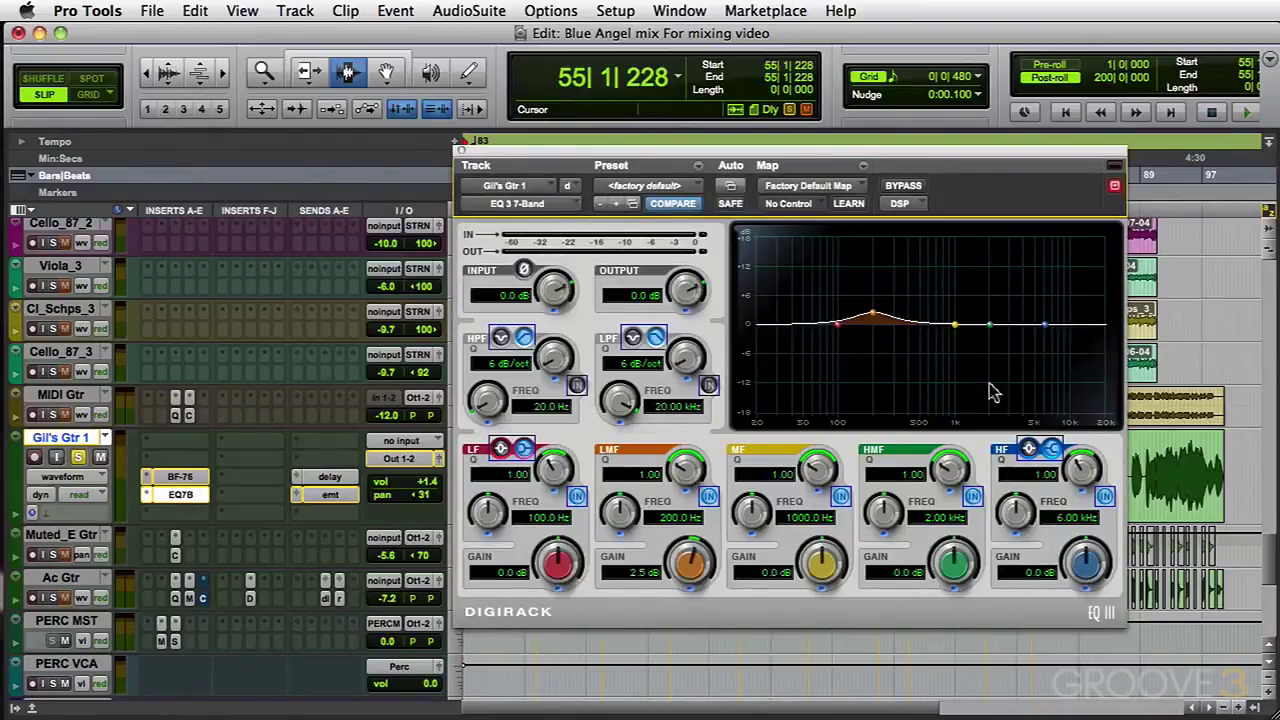
left_click(868, 325)
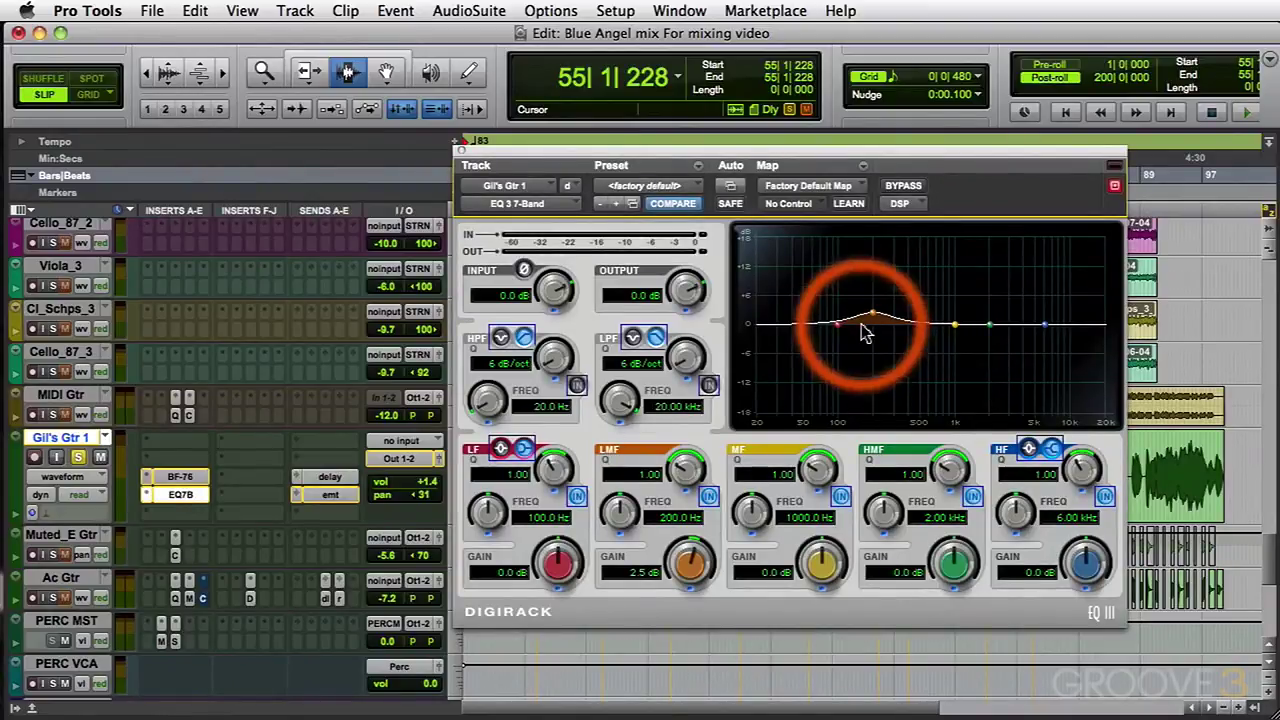
left_click(690, 560)
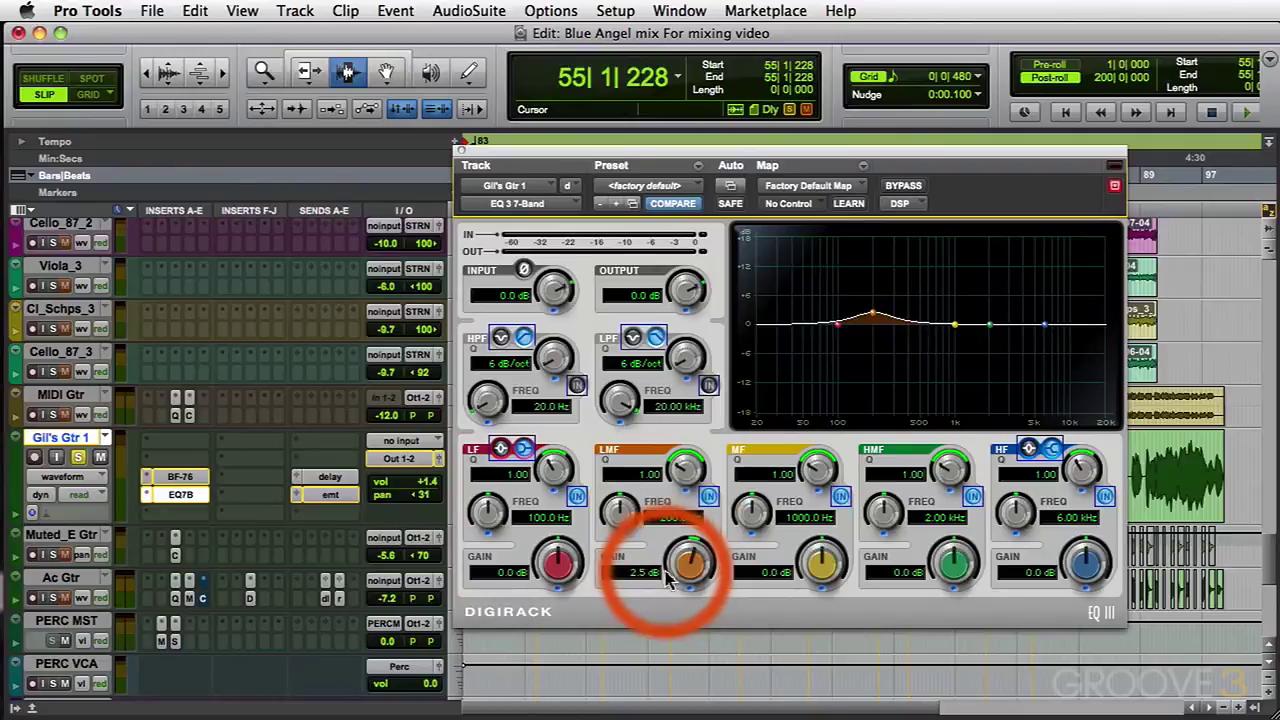
left_click(817, 372)
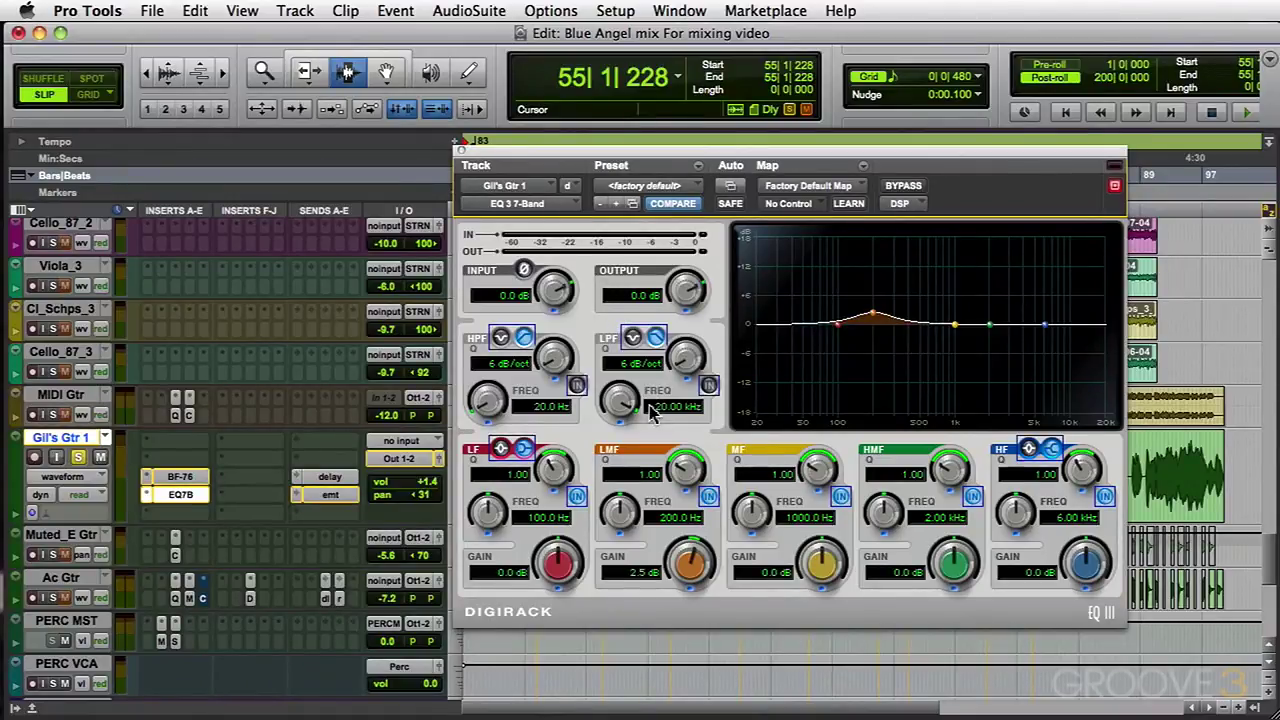
left_click(462, 151)
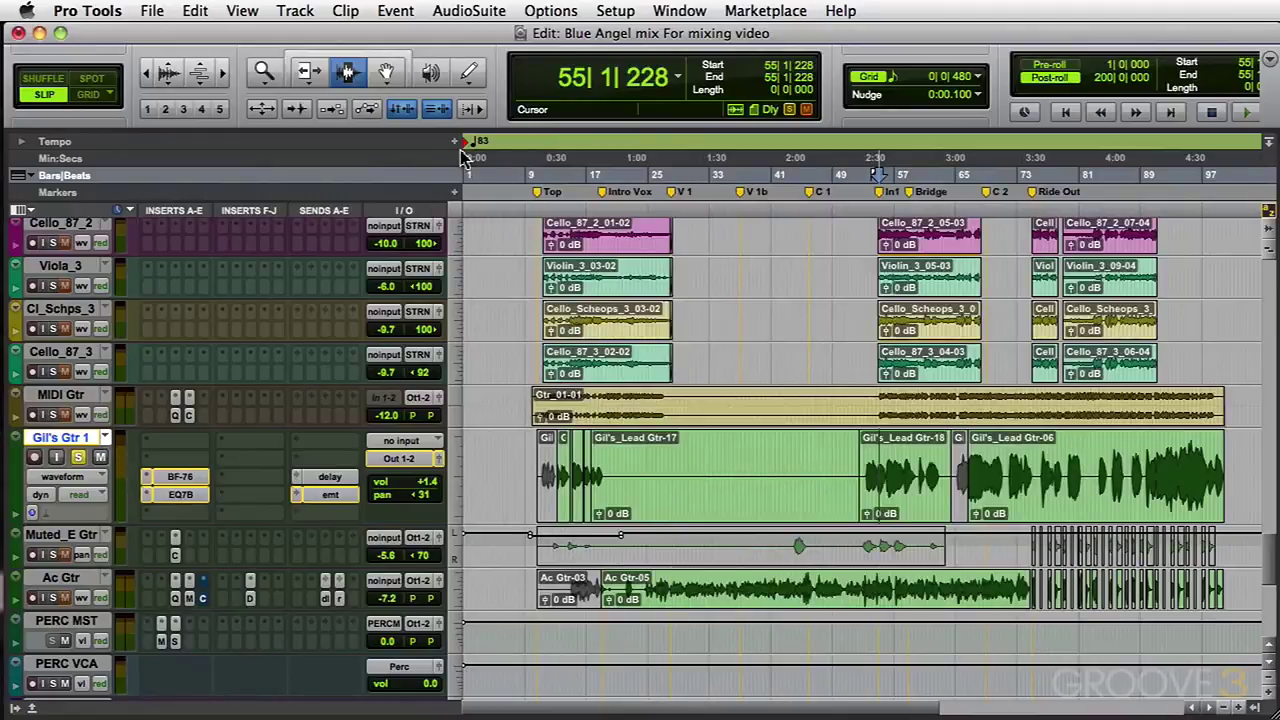
Step: Check the guitar's delay send level and the delay aux's EchoBoy 'stereo delay slap', then close both
left_click(329, 477)
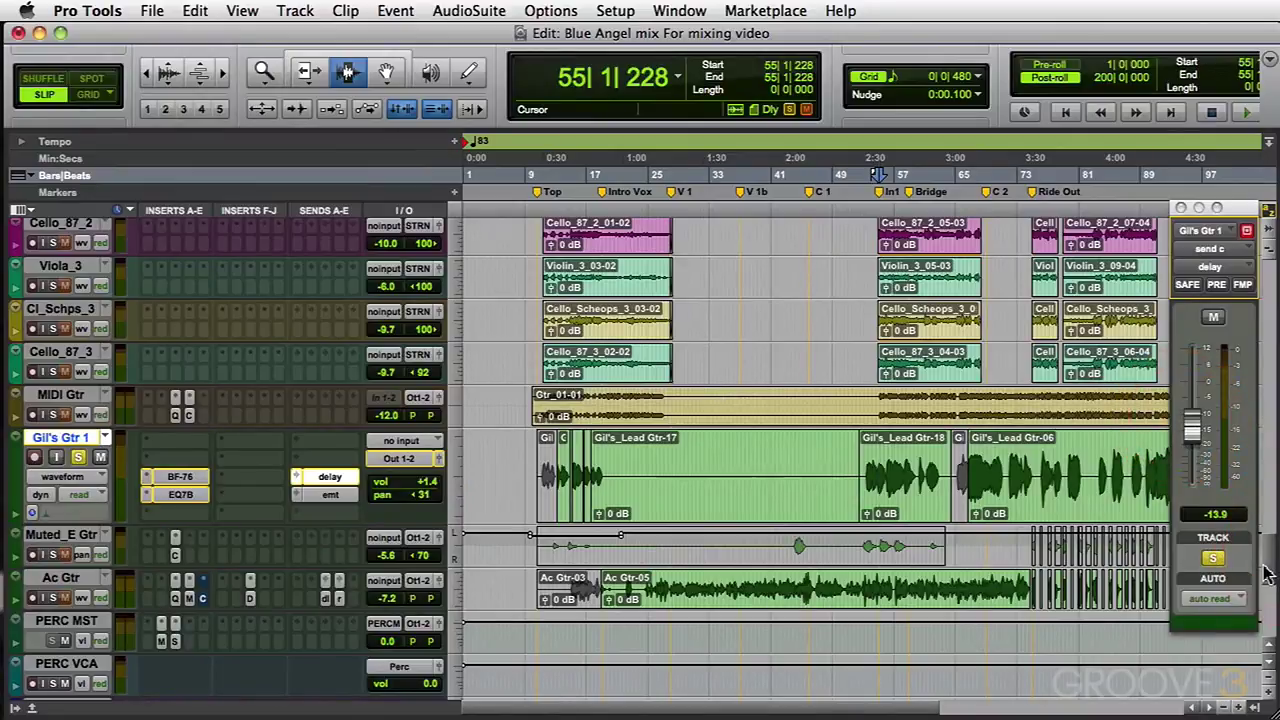
left_click_drag(1265, 573, 1262, 295)
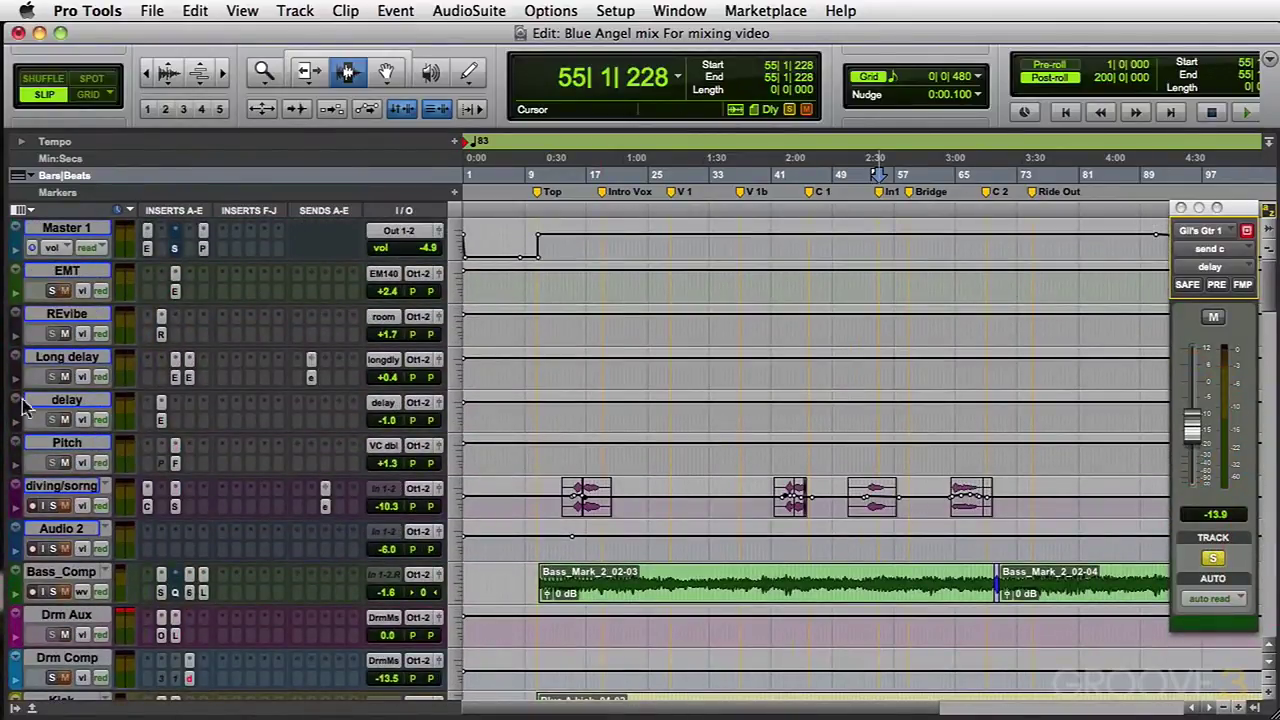
left_click(160, 418)
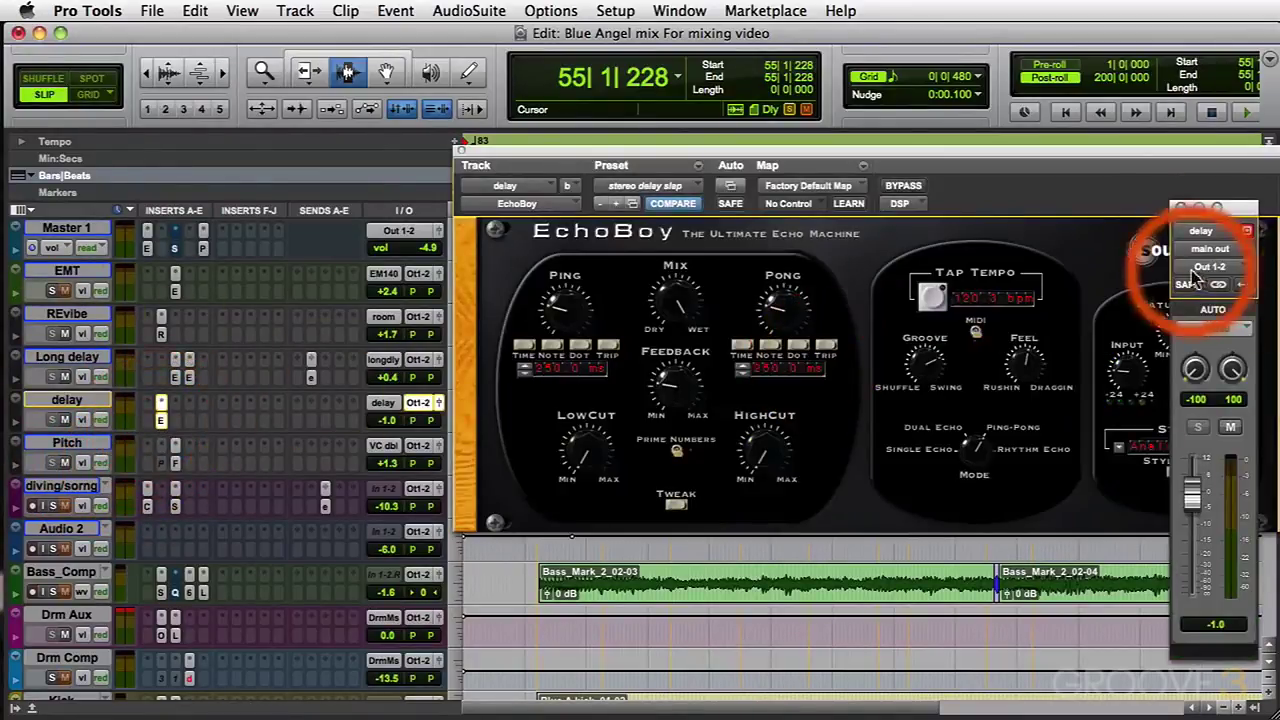
left_click(1180, 207)
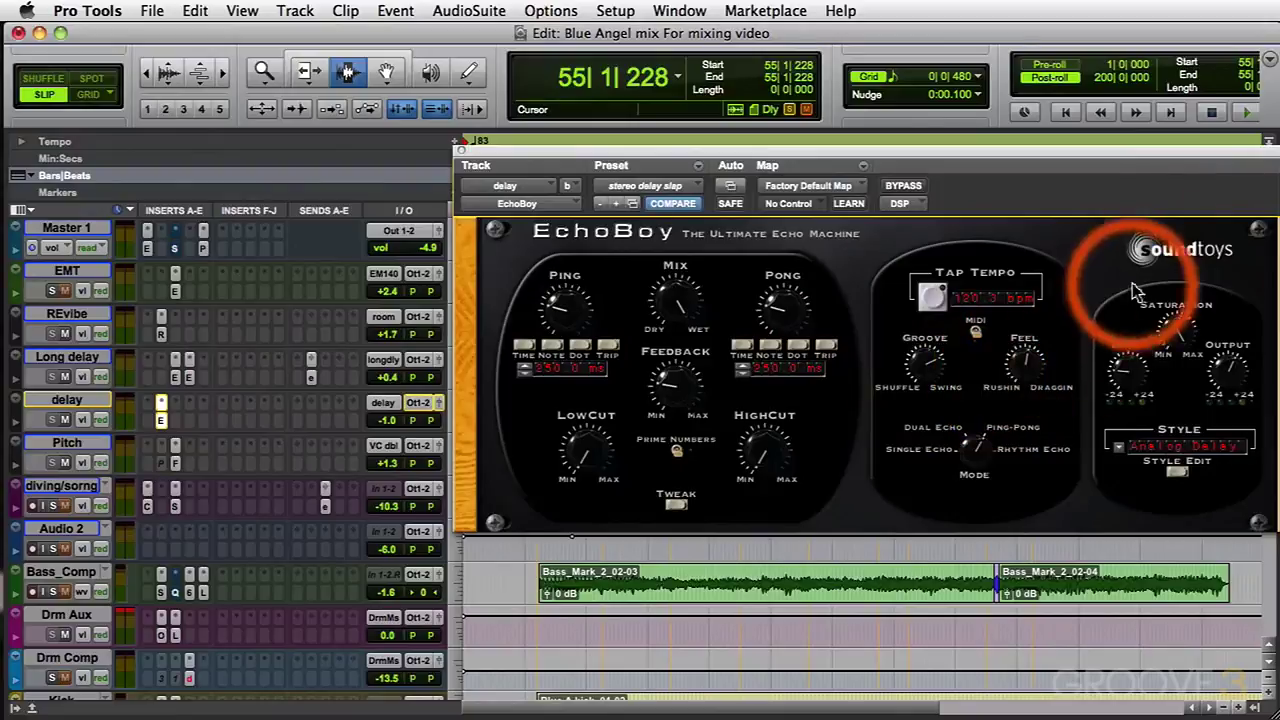
left_click(843, 590)
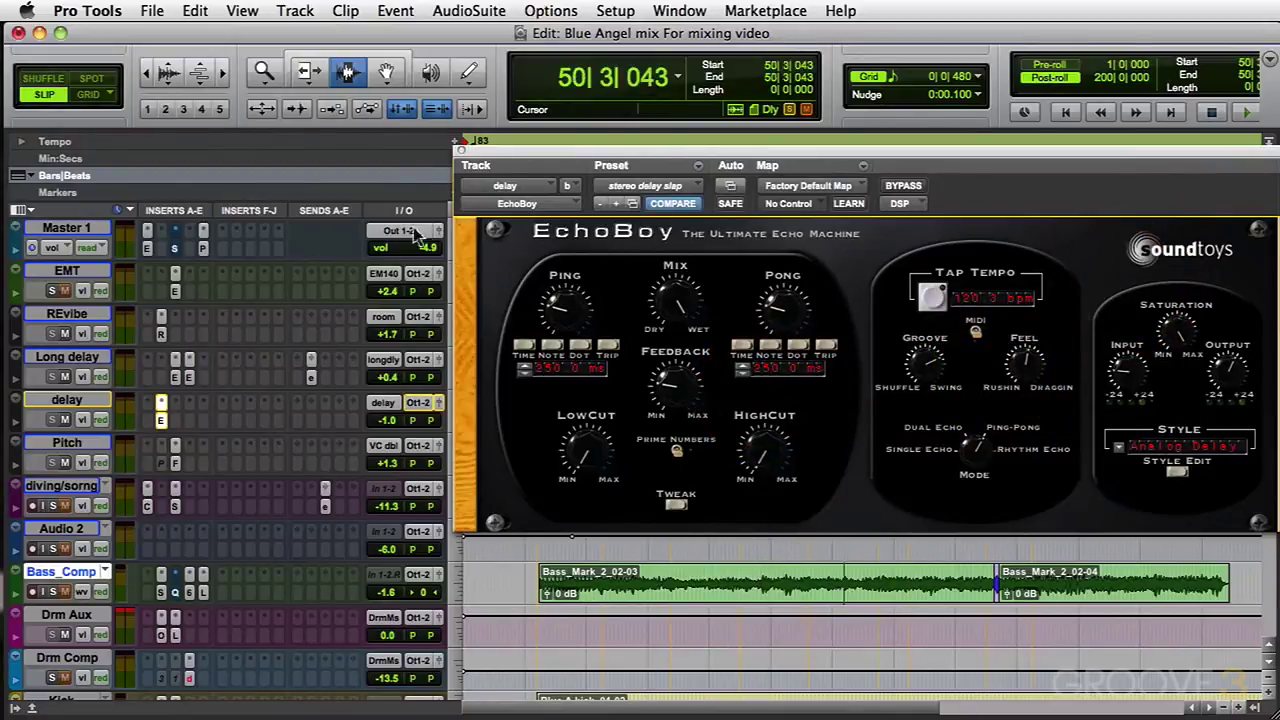
left_click(460, 147)
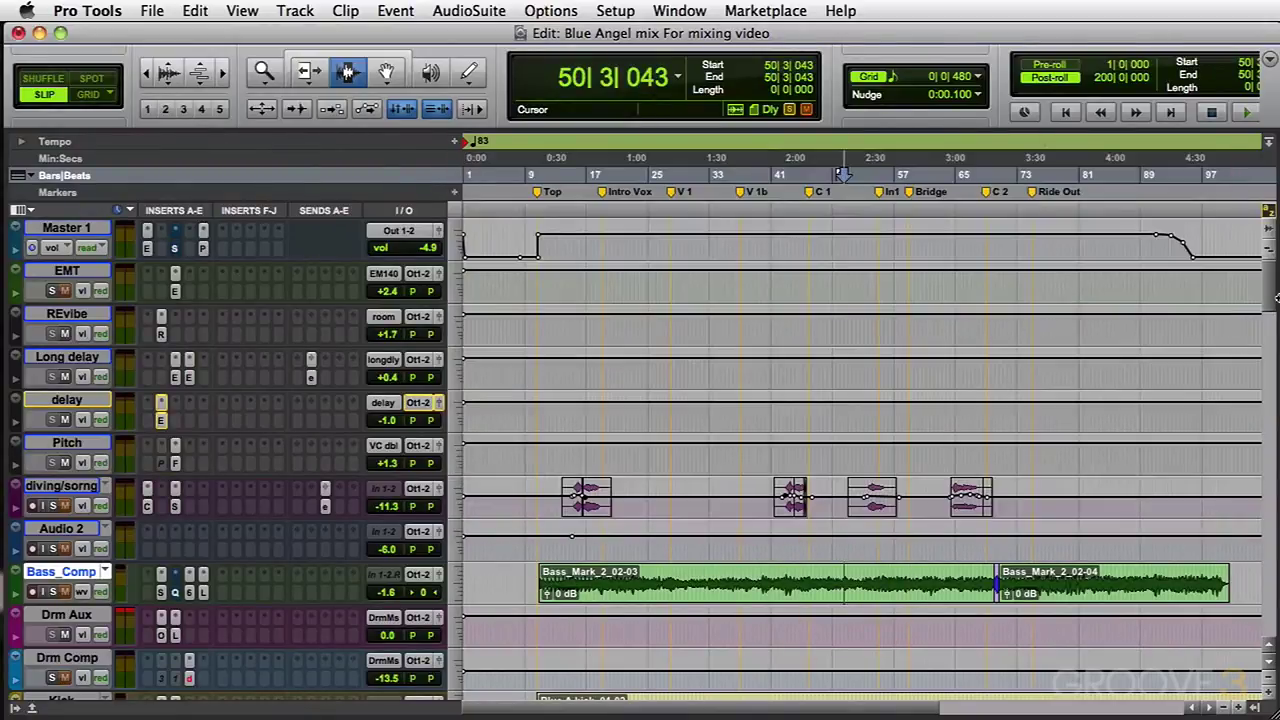
Step: Open Gil's Gtr 1's emt reverb send, at -22.2 dB, and unsolo the guitar
left_click_drag(1272, 296, 1249, 368)
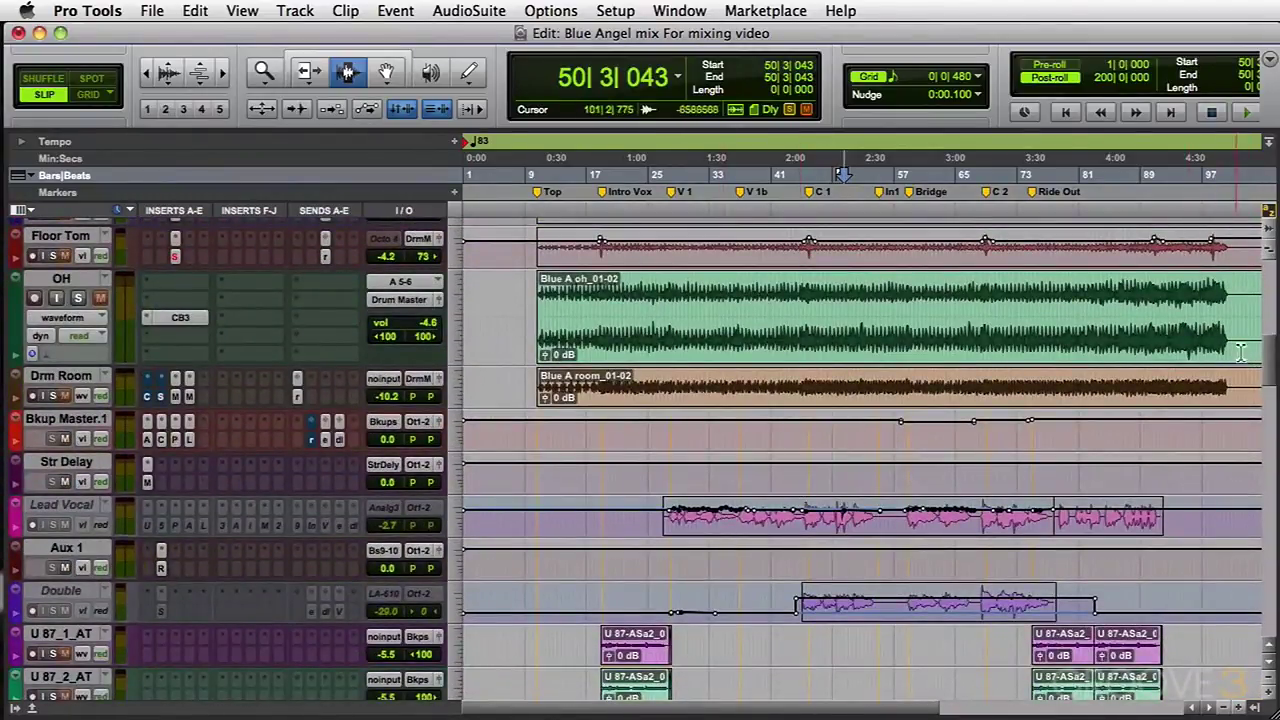
left_click_drag(1270, 352, 1250, 548)
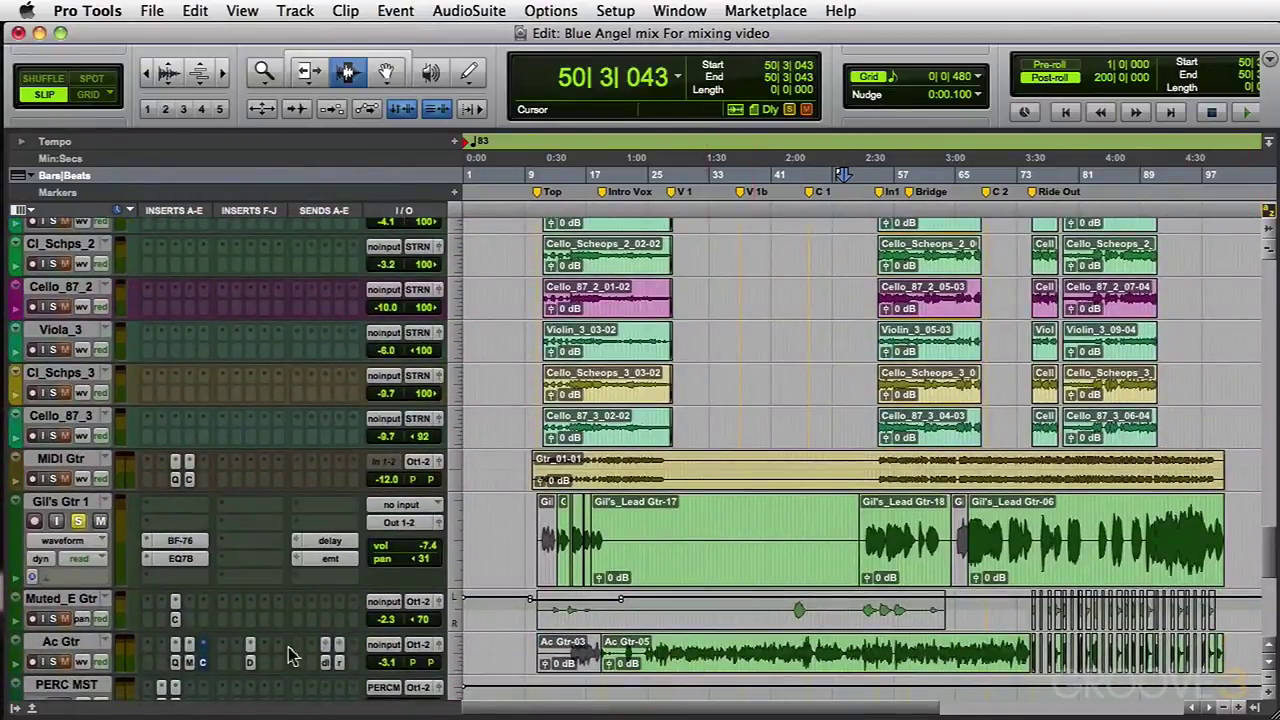
left_click(335, 560)
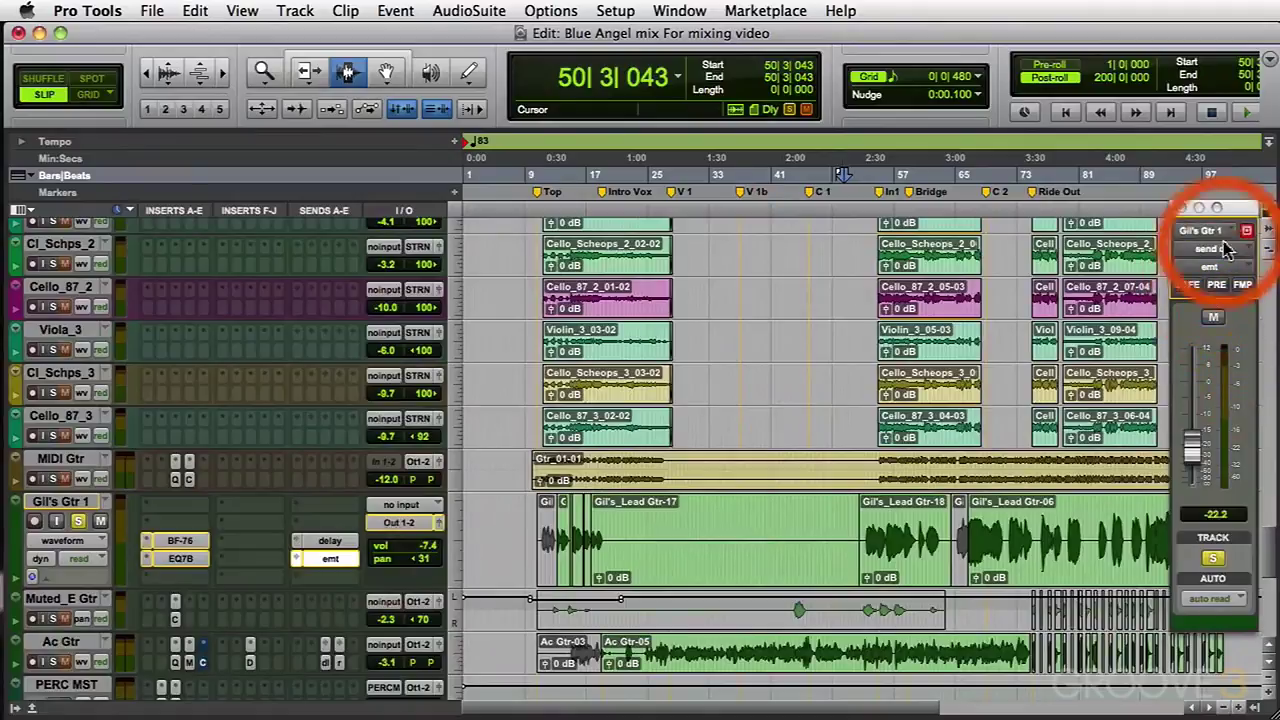
left_click_drag(1240, 197, 1168, 212)
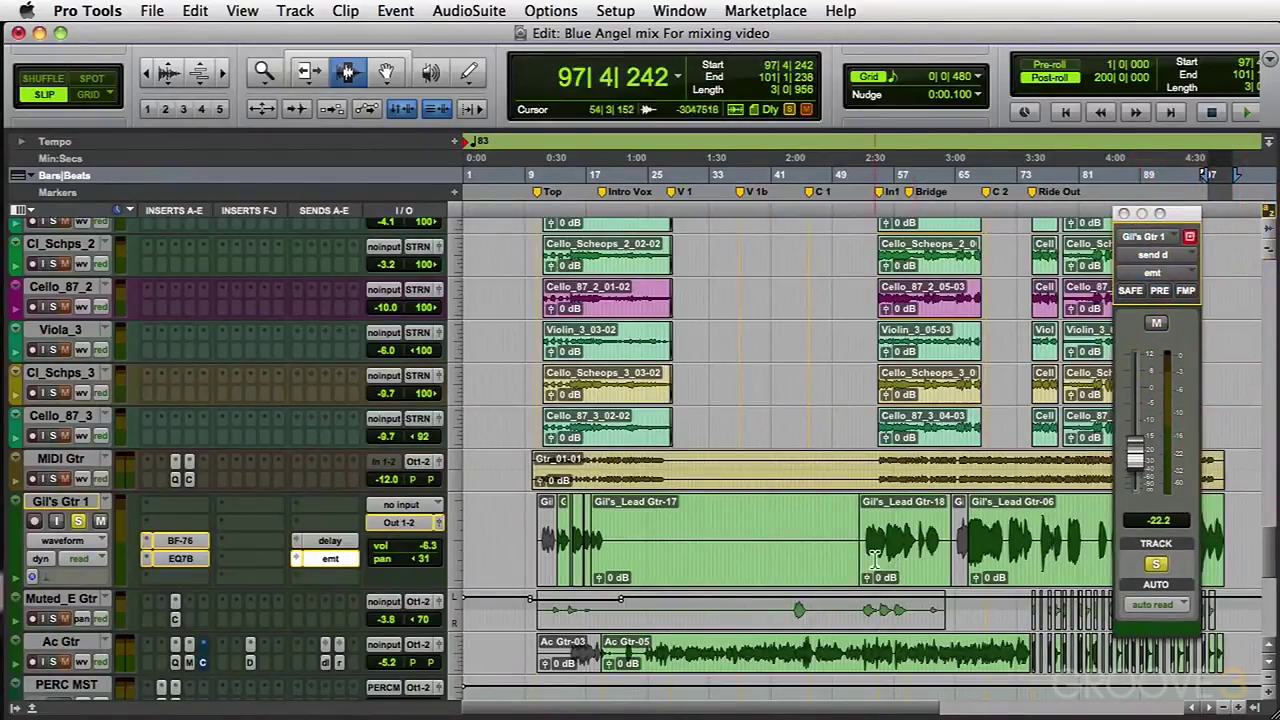
left_click(80, 521)
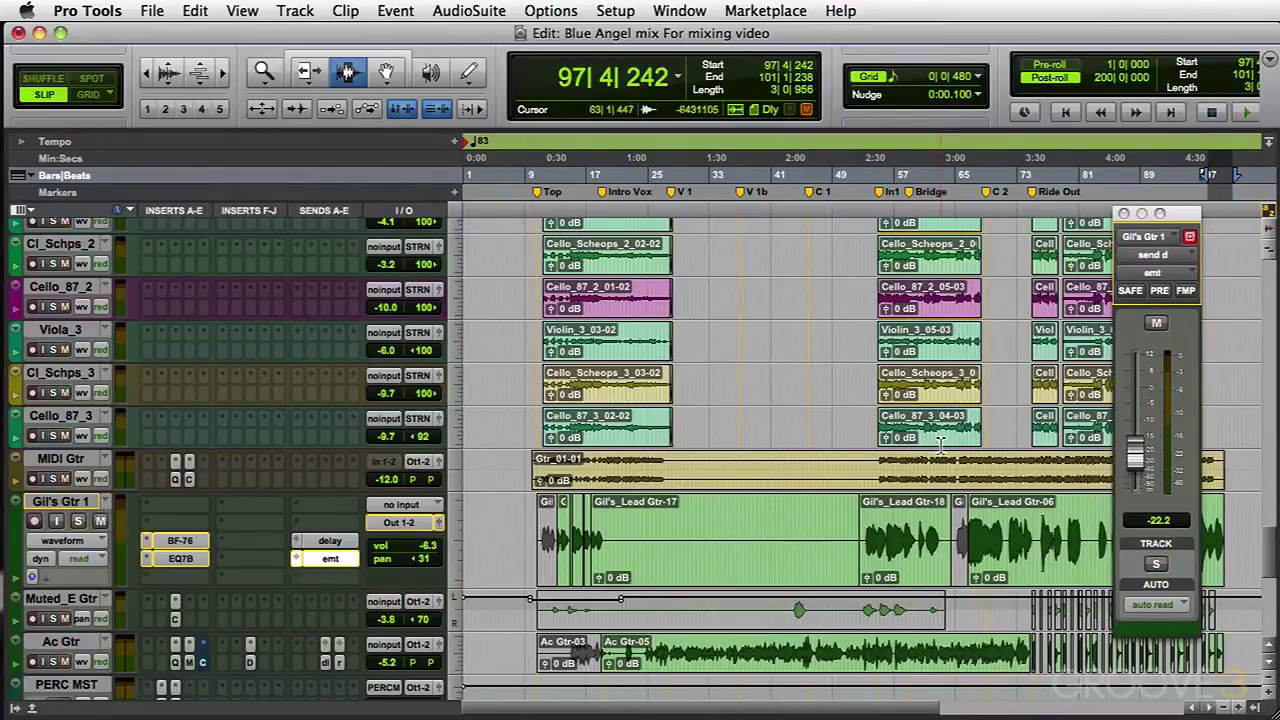
Step: Set the playback start just before bar 53 on the lead guitar and play the full mix
left_click(866, 550)
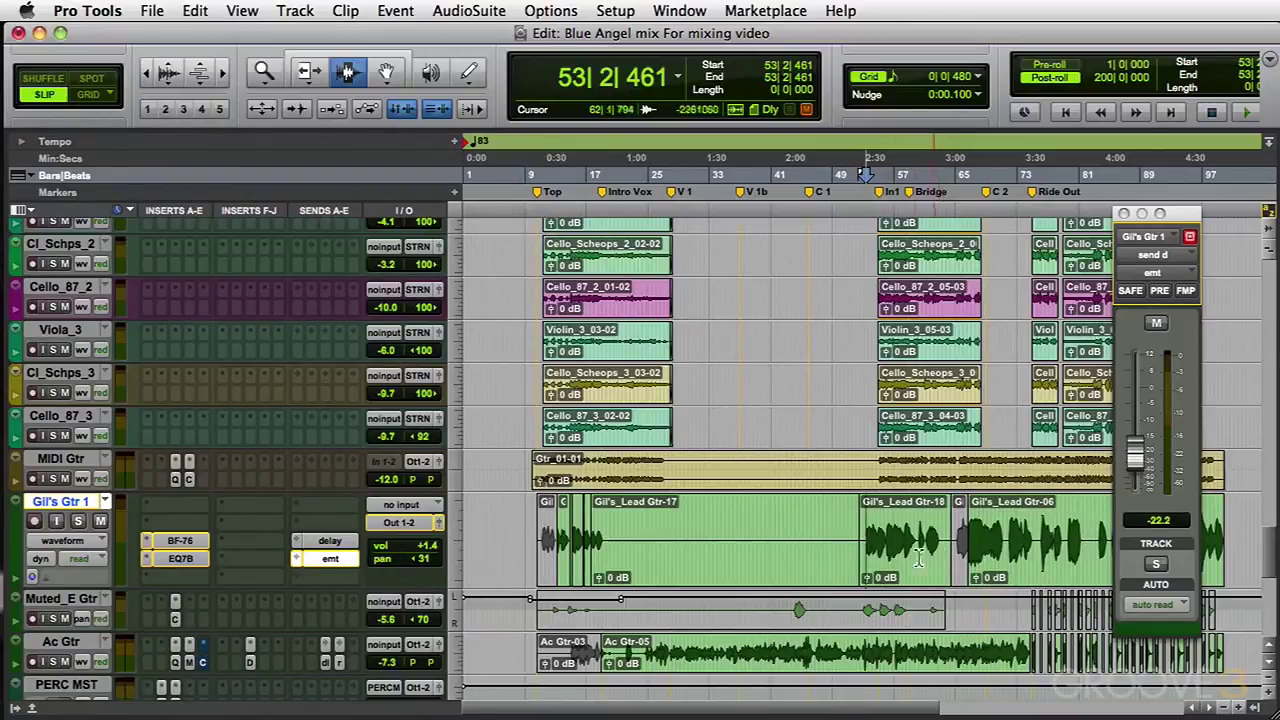
left_click(862, 556)
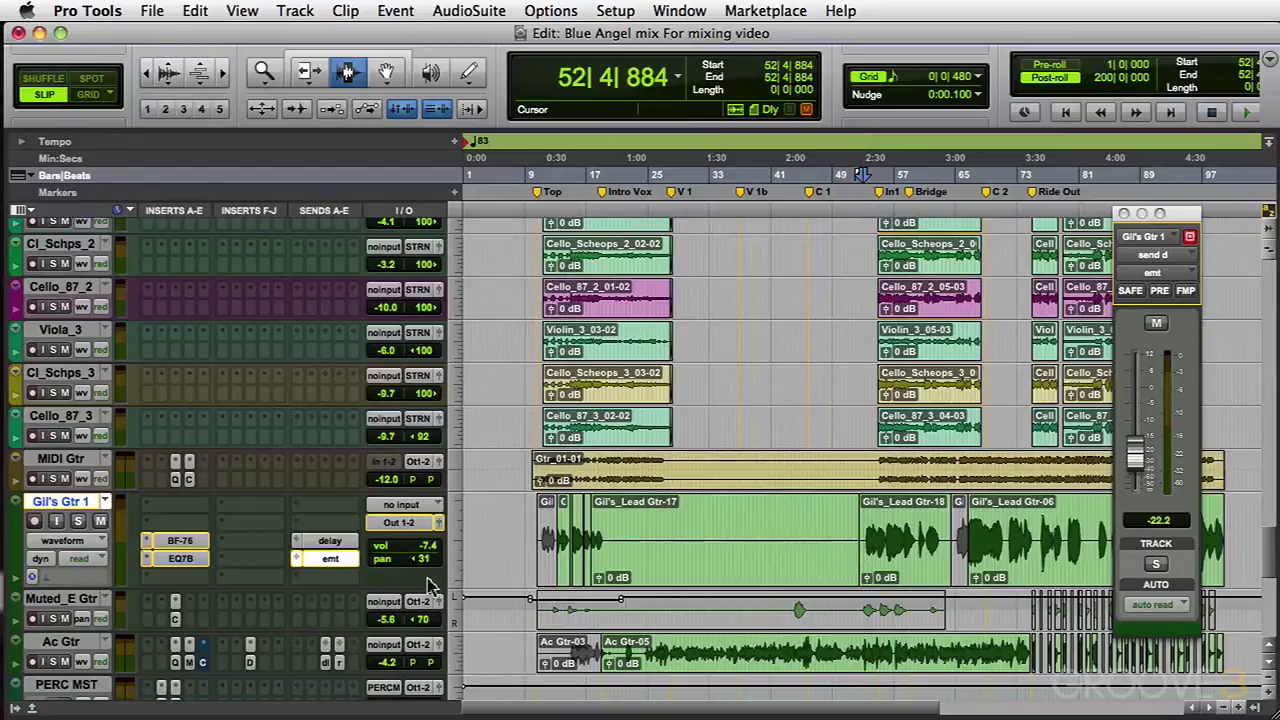
key("space")
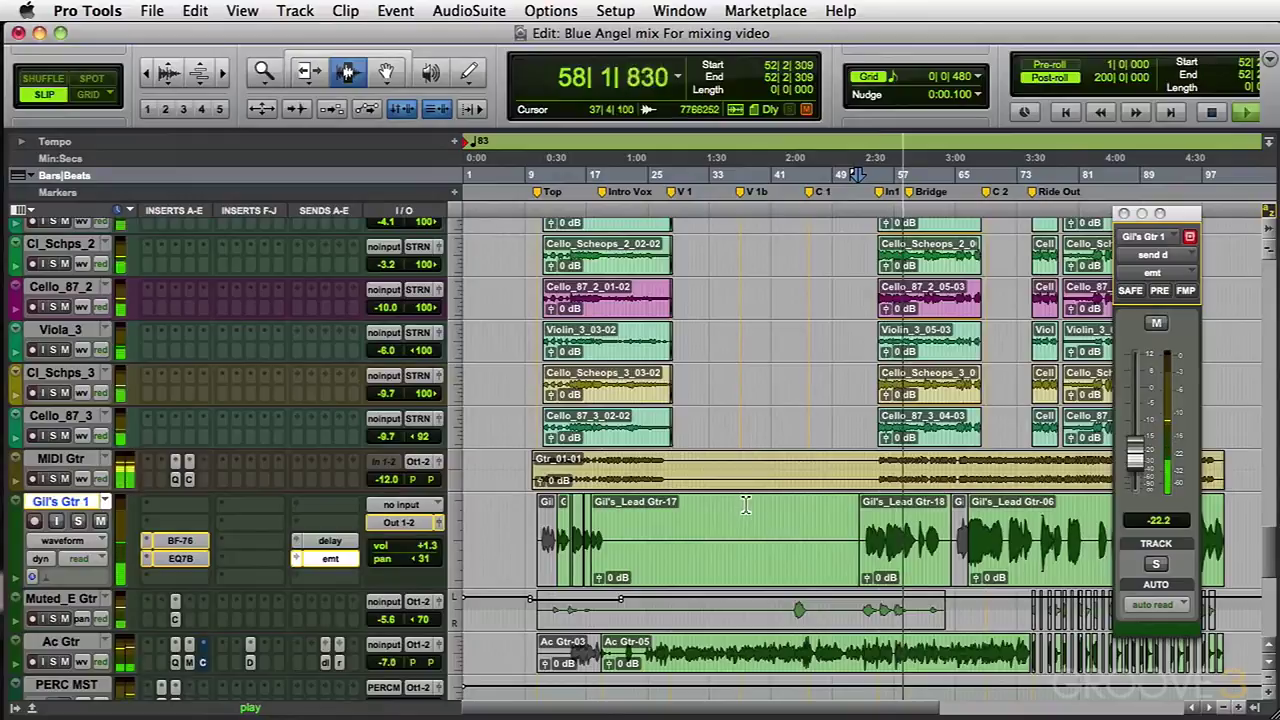
Step: Show Gil's Gtr 1's volume automation, stop playback, and bring up the Lead Vocal track's options
left_click(92, 540)
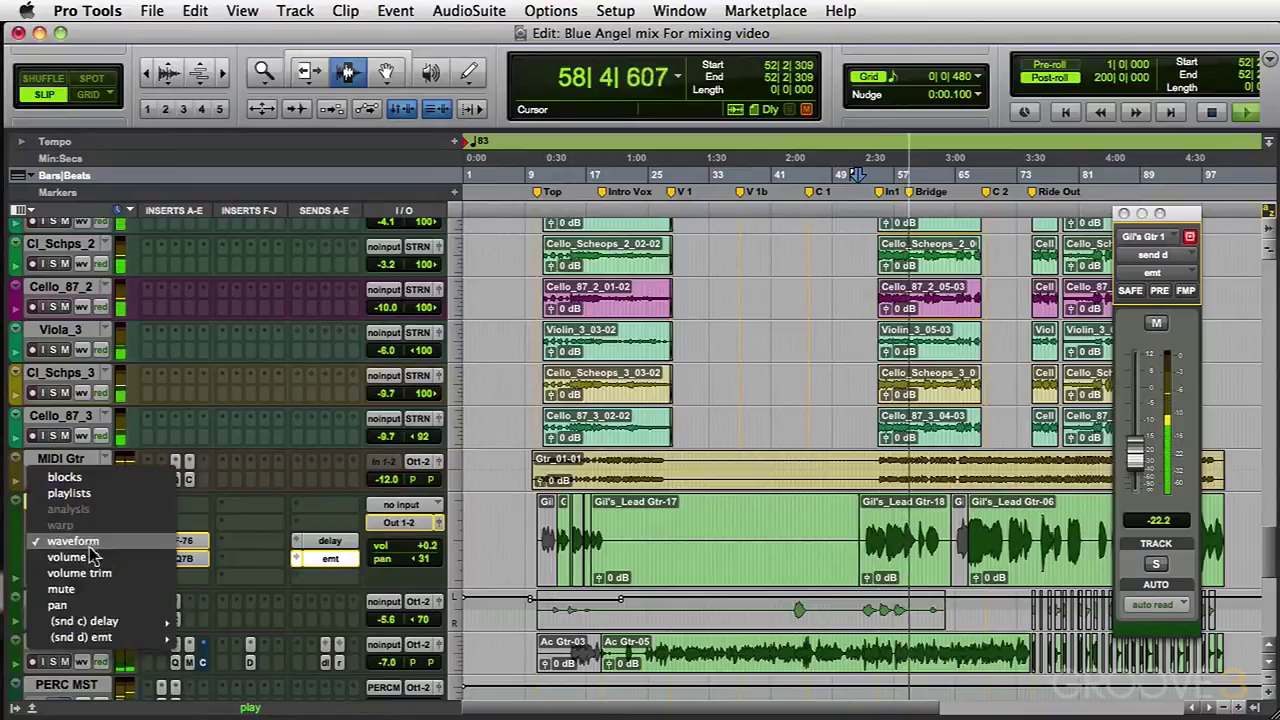
left_click(90, 557)
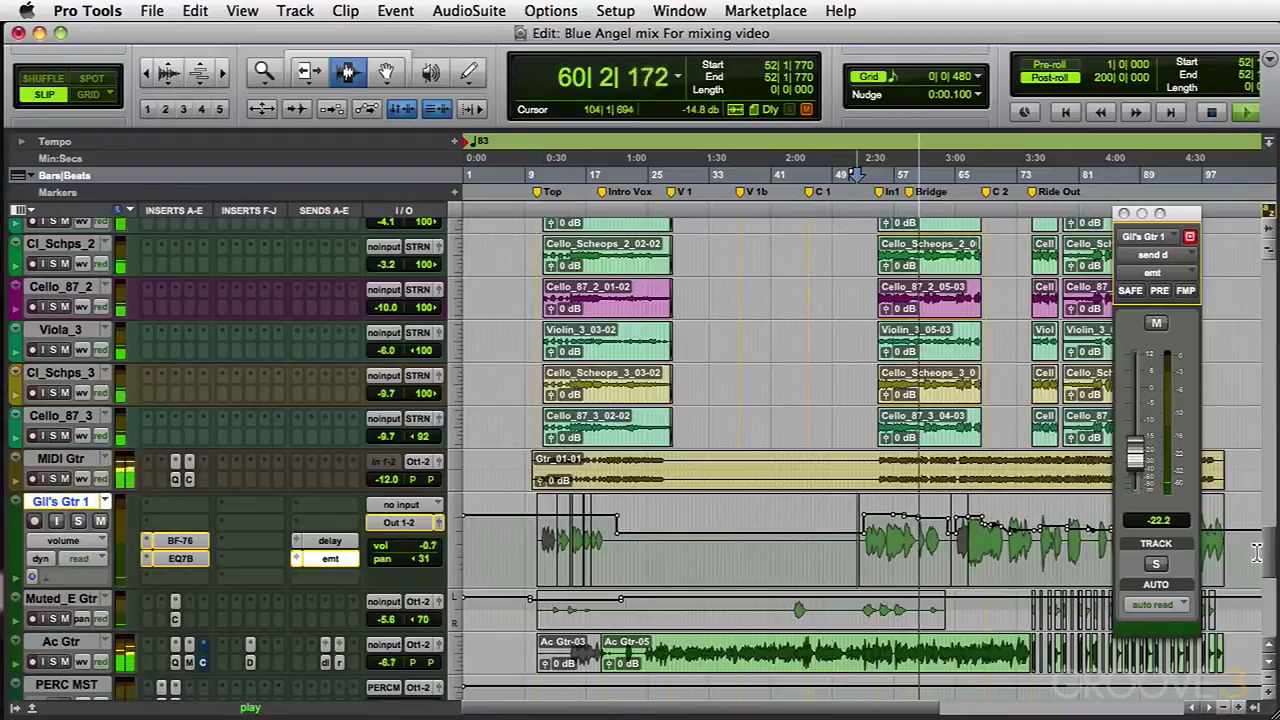
key("space")
left_click_drag(1268, 558, 1261, 345)
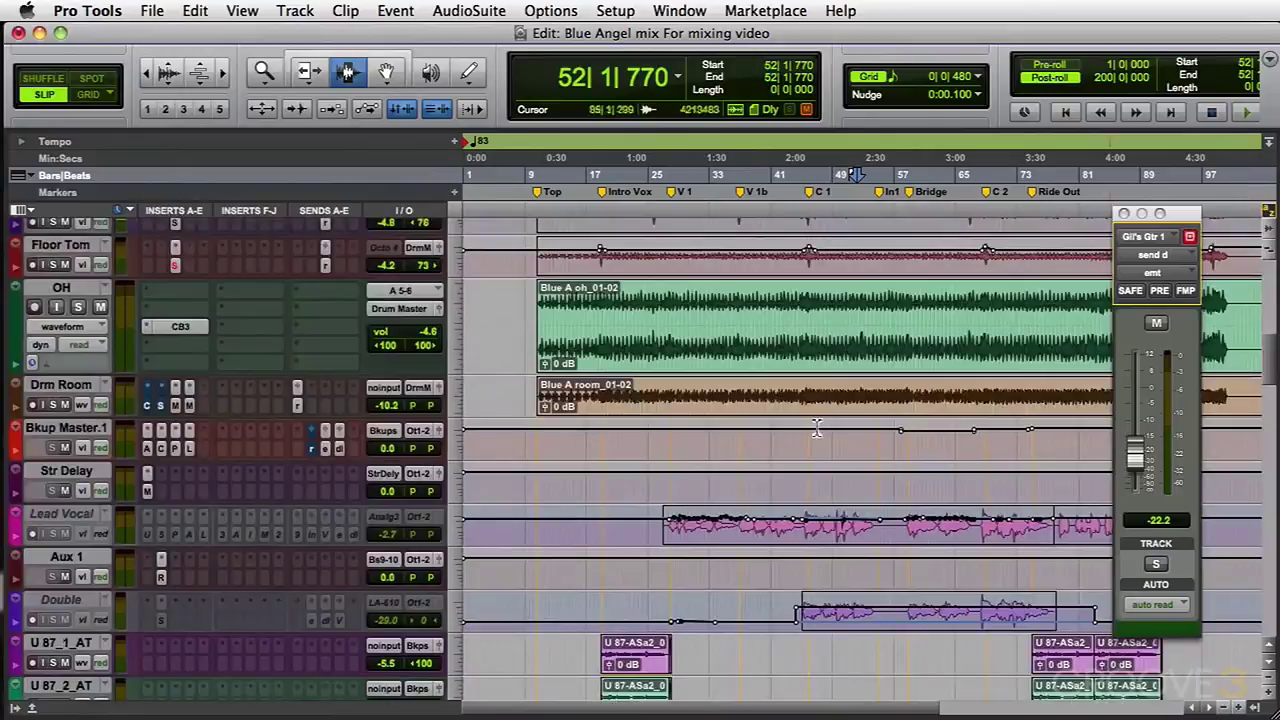
right_click(86, 515)
Step: Make the Lead Vocal track active and dismiss the inserts-not-activated warning
left_click(138, 535)
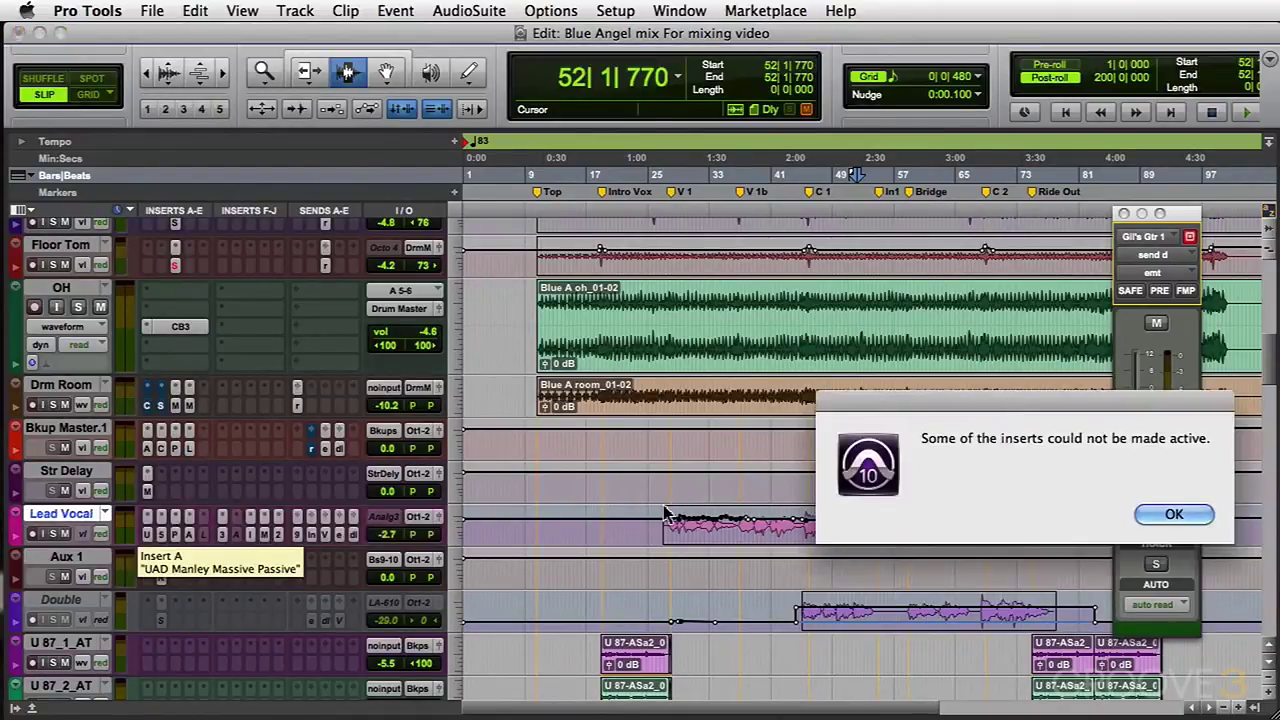
left_click(1172, 516)
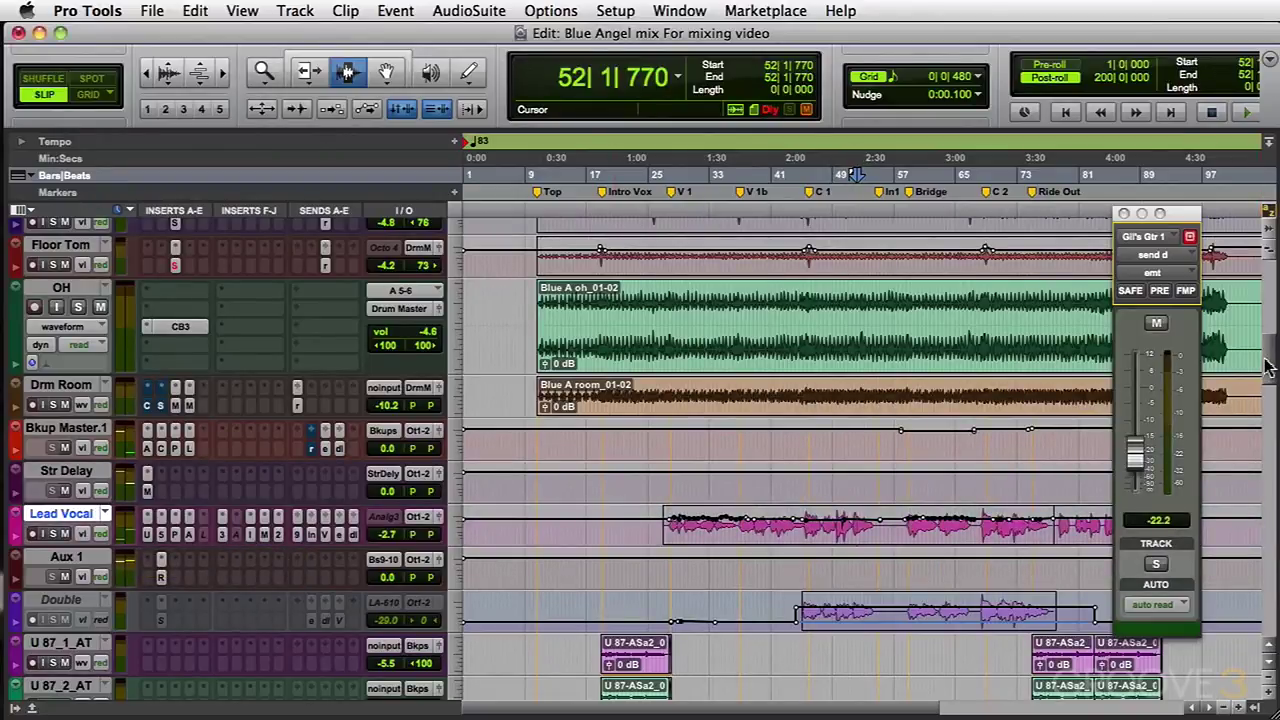
left_click_drag(1268, 366, 1243, 563)
Step: Play the mix from bar 44 with the lead vocal now audible
left_click(796, 578)
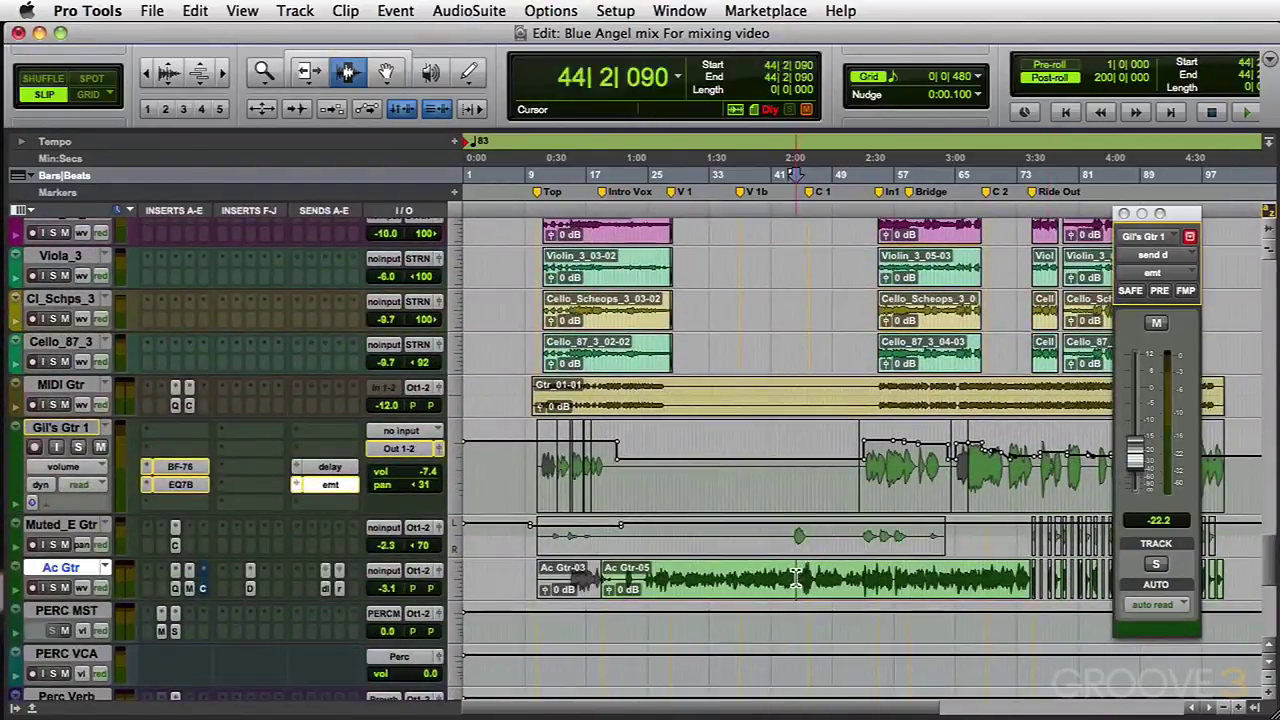
key("space")
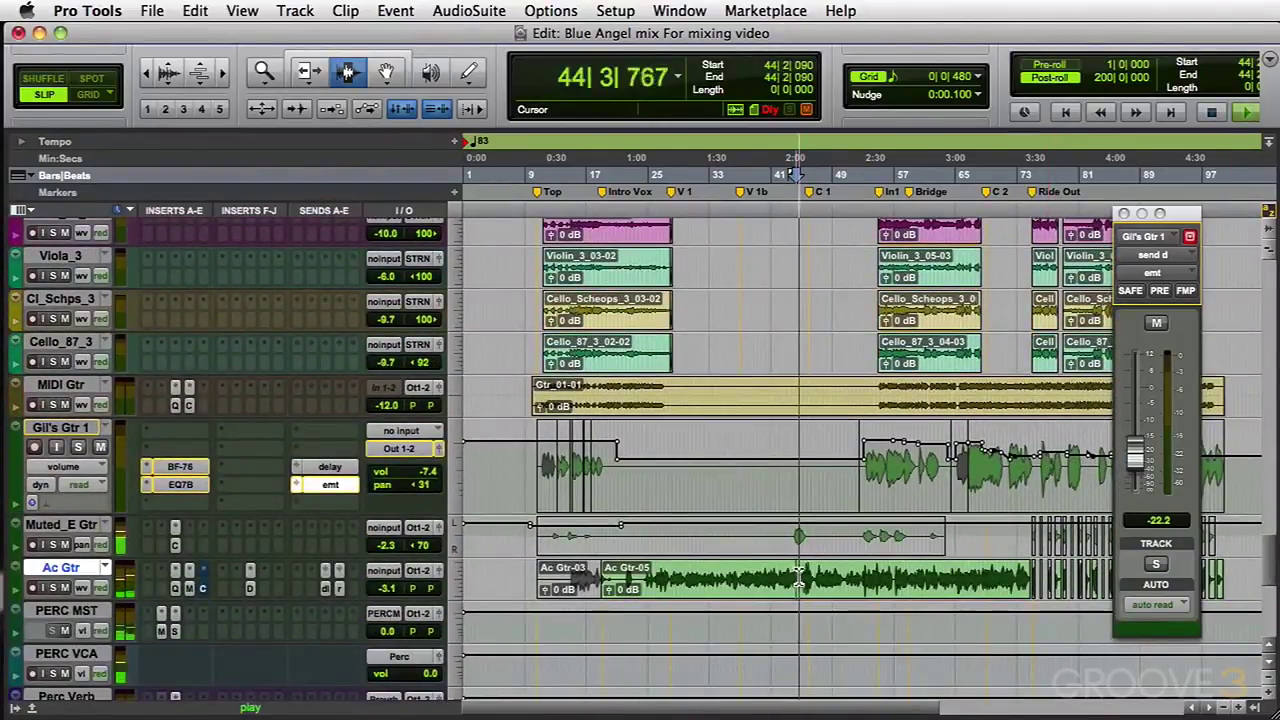
left_click_drag(1266, 565, 1240, 376)
scroll(935, 400, "up", 2)
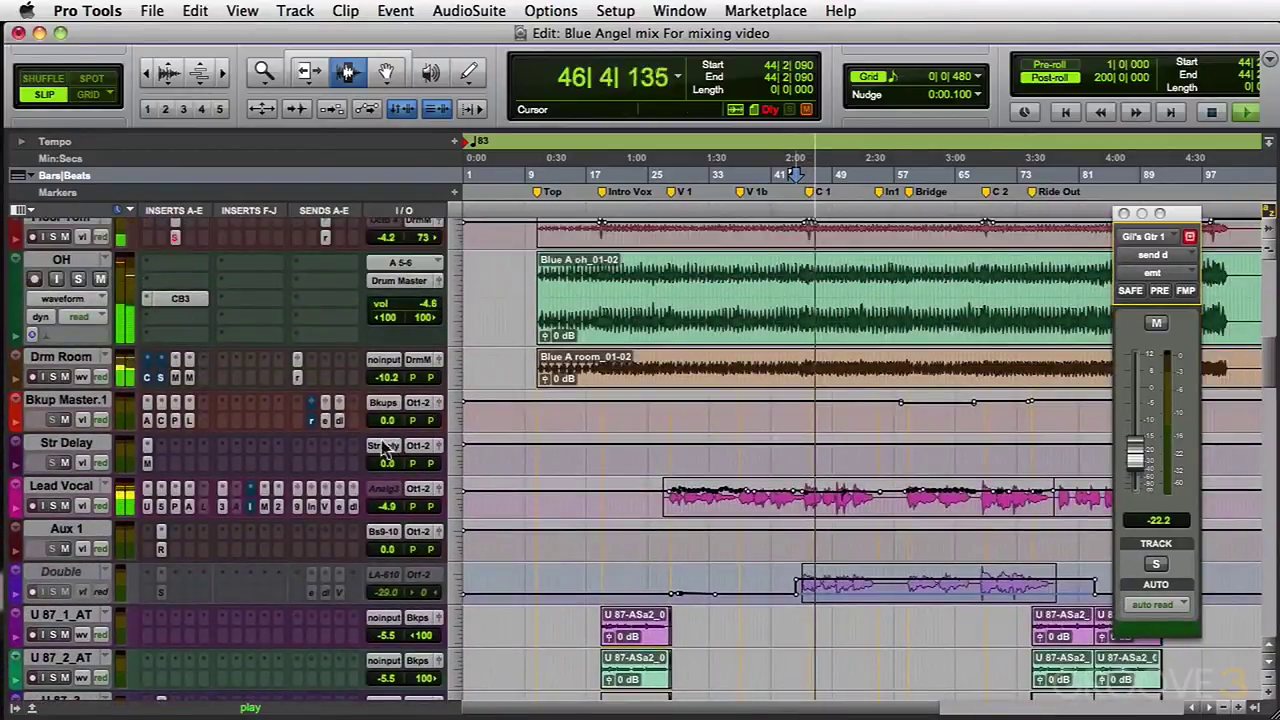
Step: Inspect the lead vocal's Aural Exciter and inactive LA-2A inserts, then stop at bar 53
left_click(208, 508)
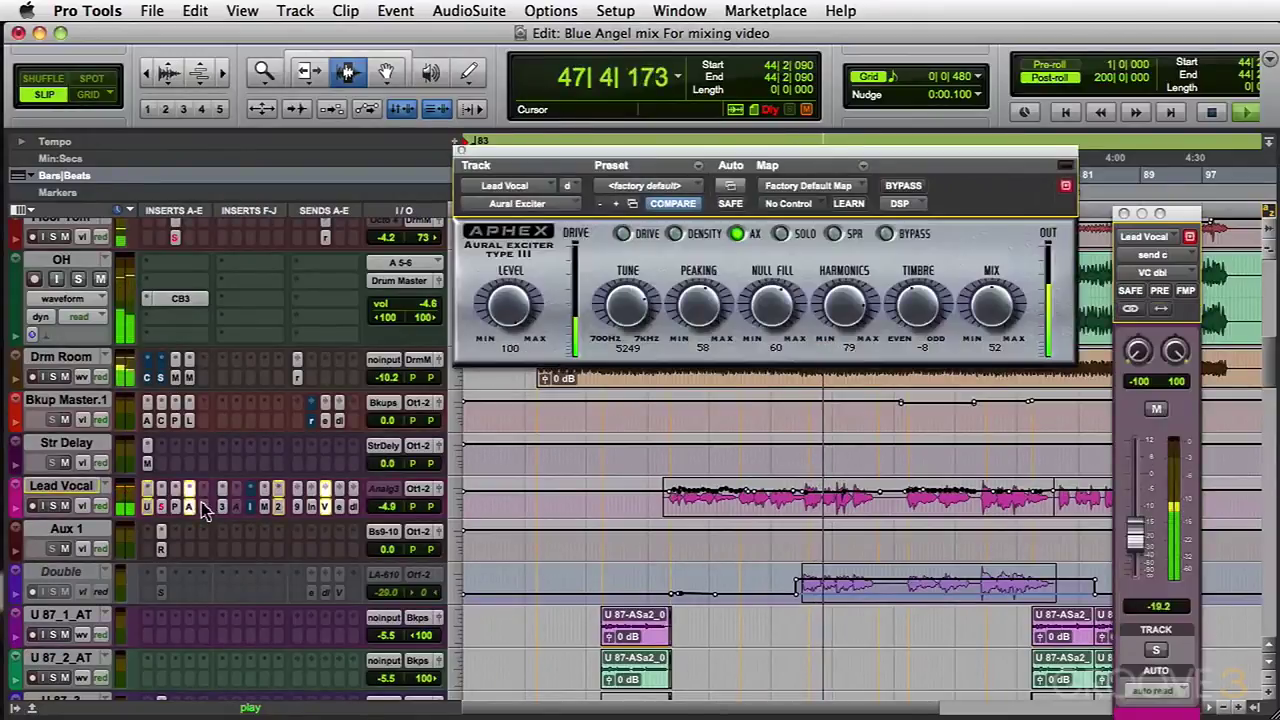
left_click(461, 150)
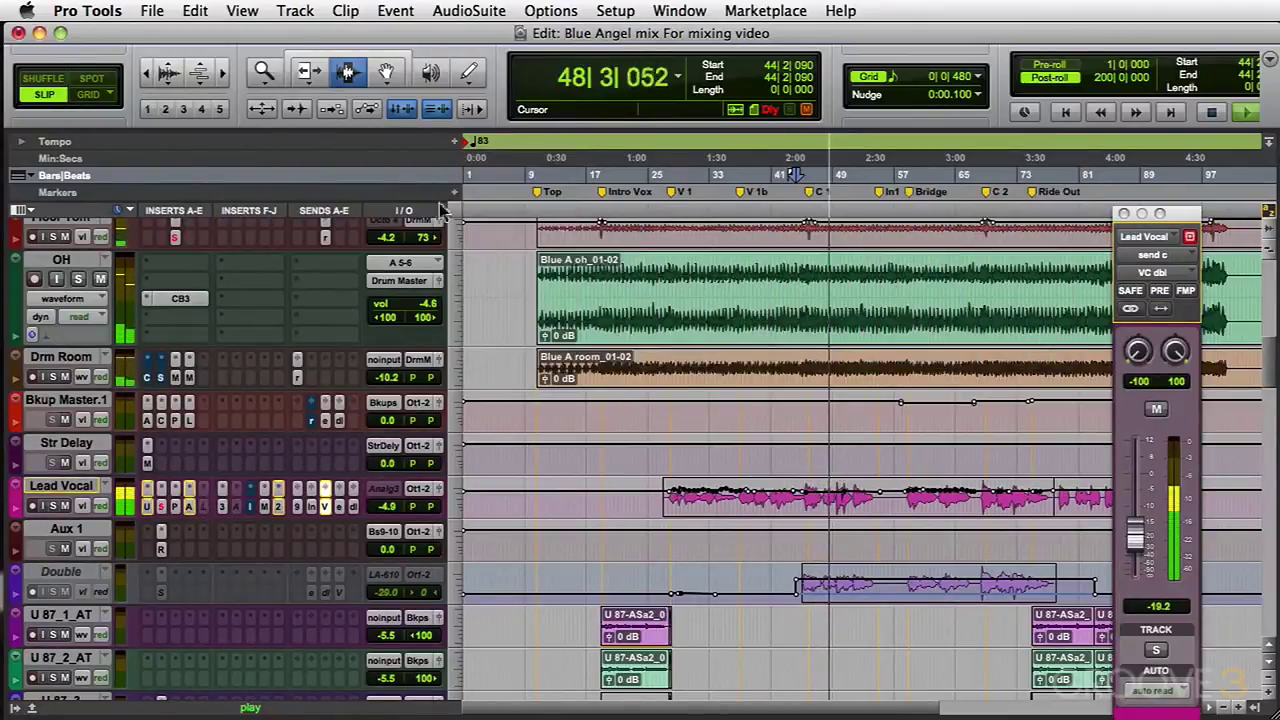
left_click(209, 509)
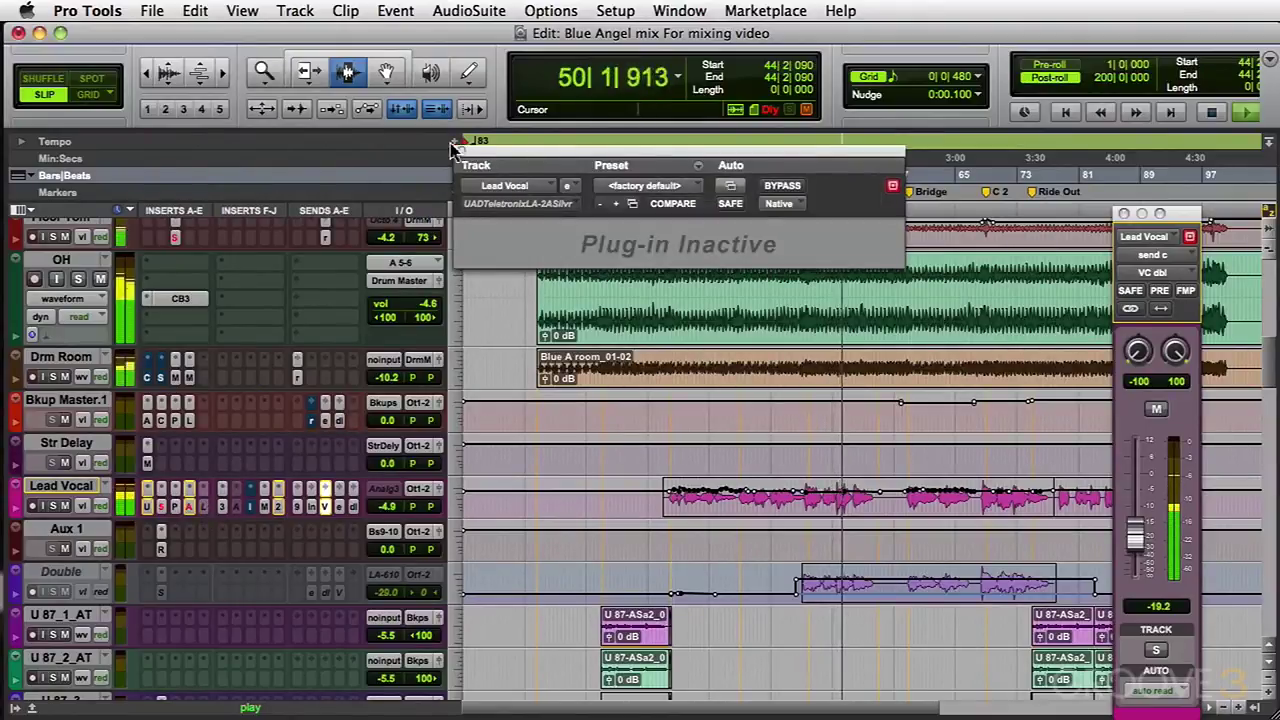
left_click(456, 150)
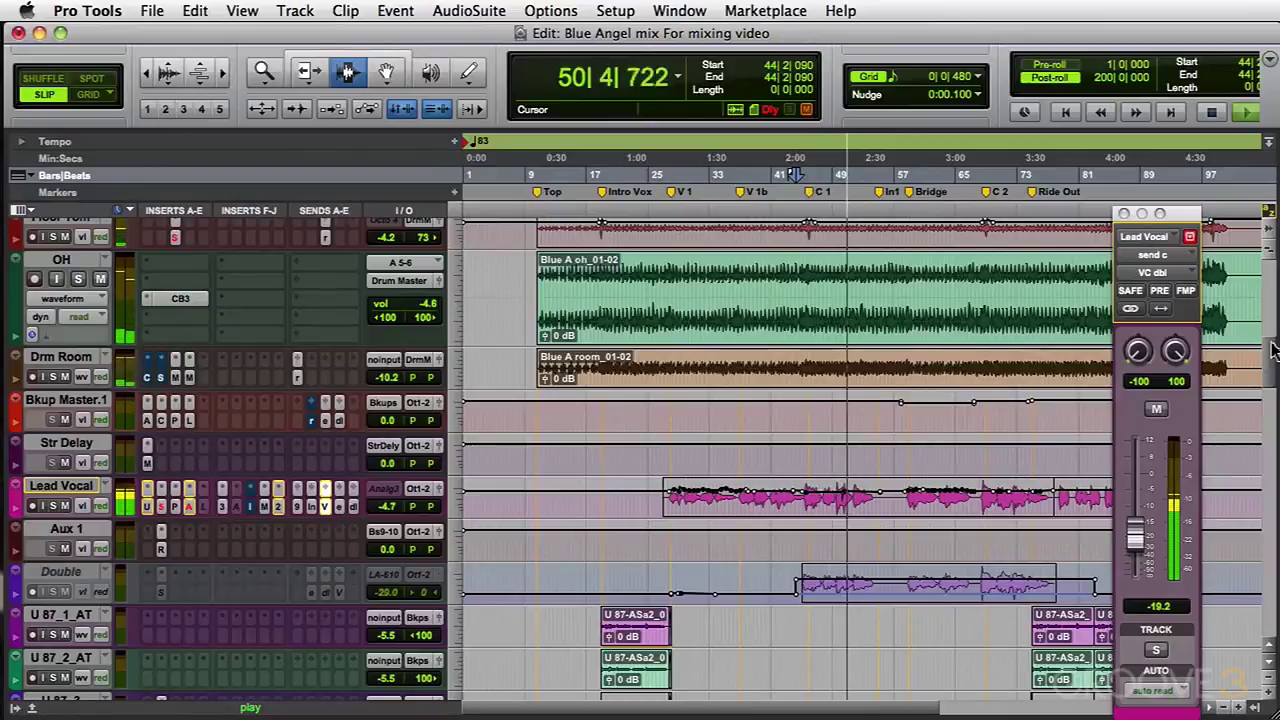
left_click_drag(1273, 348, 962, 530)
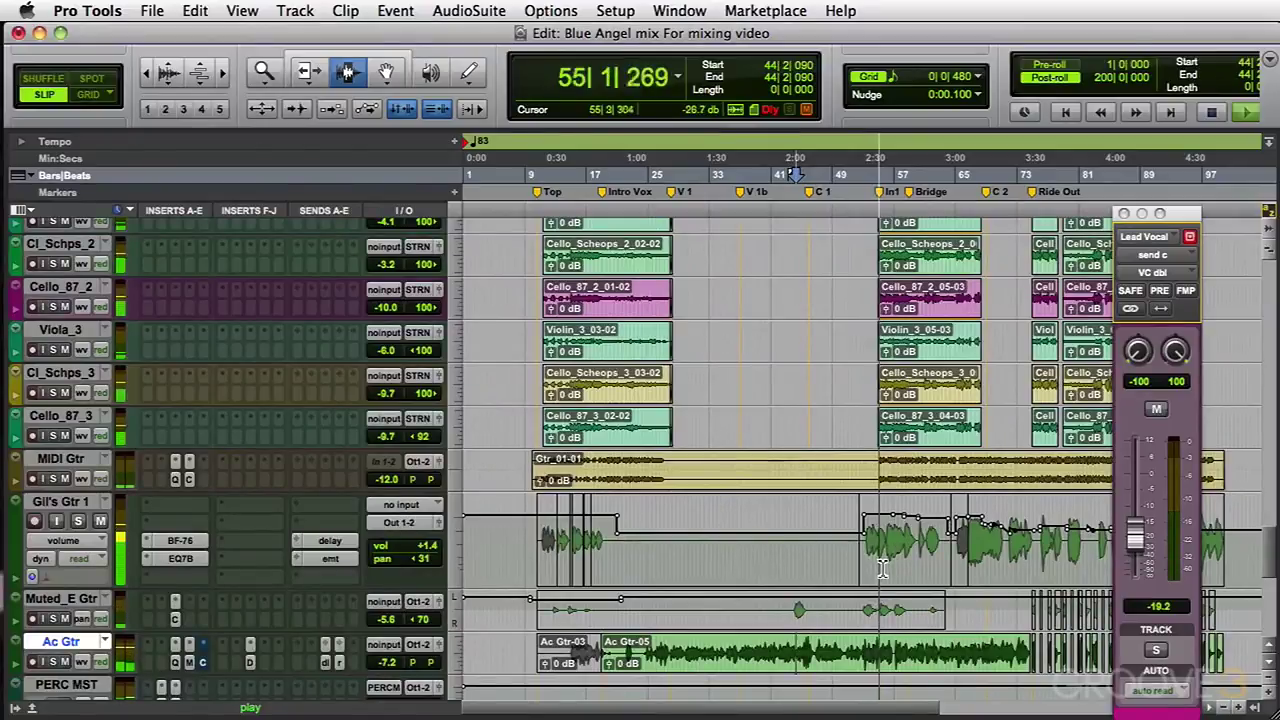
left_click(866, 562)
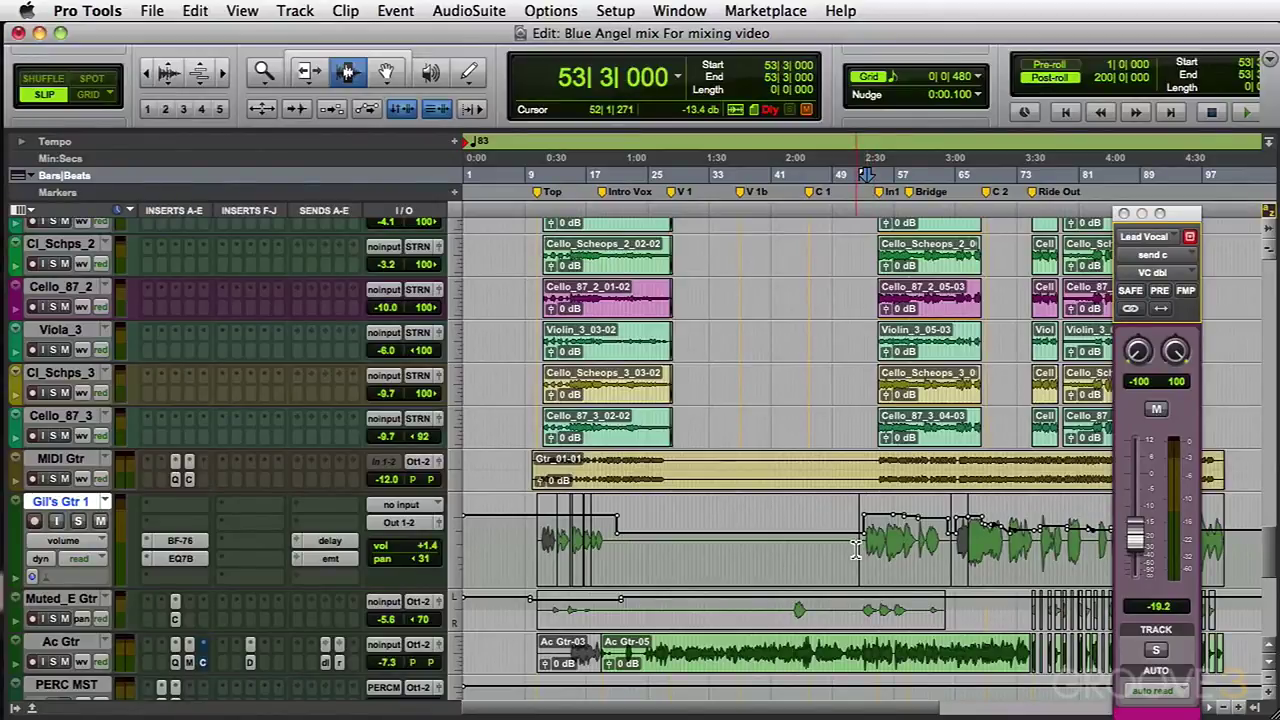
Step: Close the lead vocal's output window and open the lead guitar's BF-76 limiter
left_click(1123, 213)
left_click(192, 541)
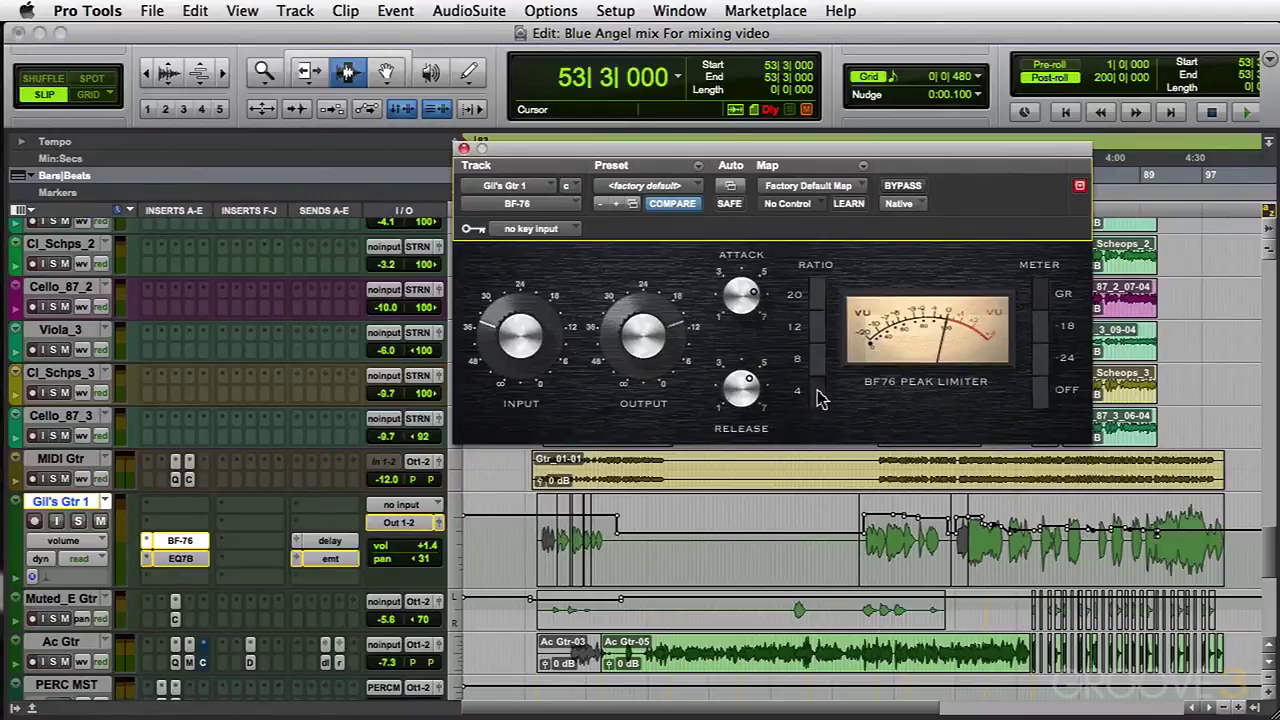
Step: Check the lead guitar's EQ 3, delay send at -13.9 and emt send at -22.2, closing each window
left_click(186, 558)
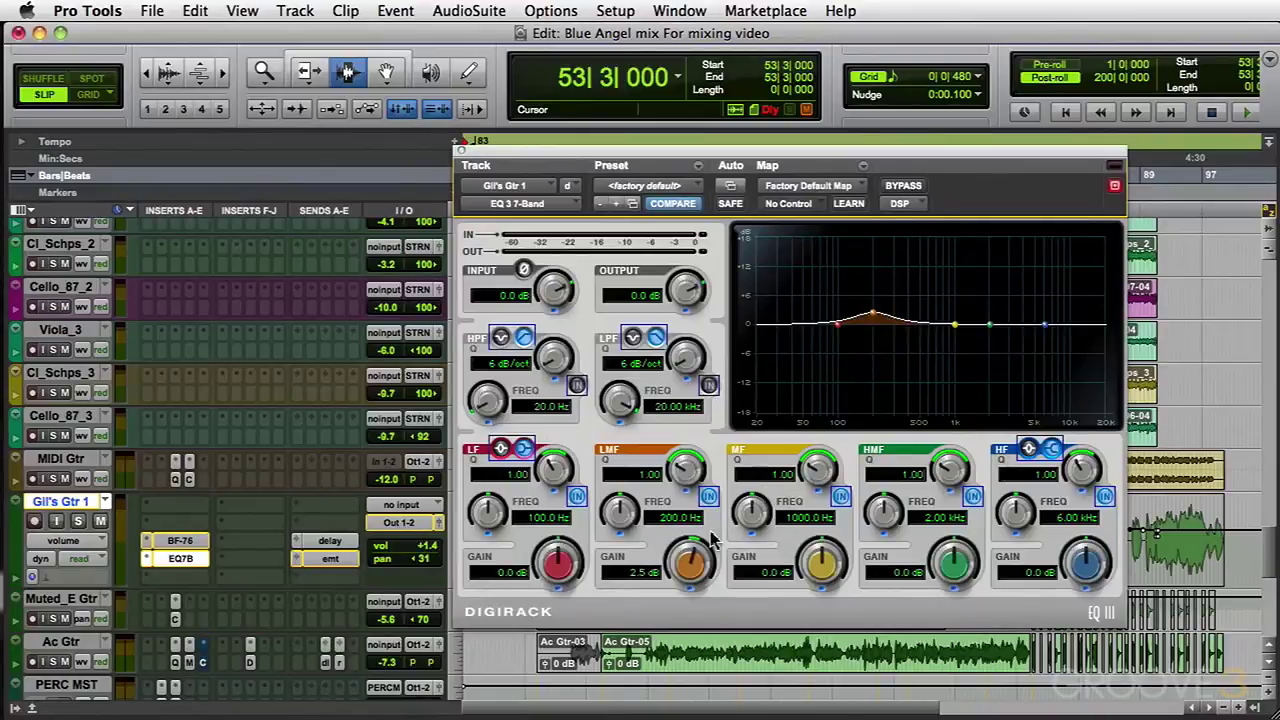
left_click(462, 151)
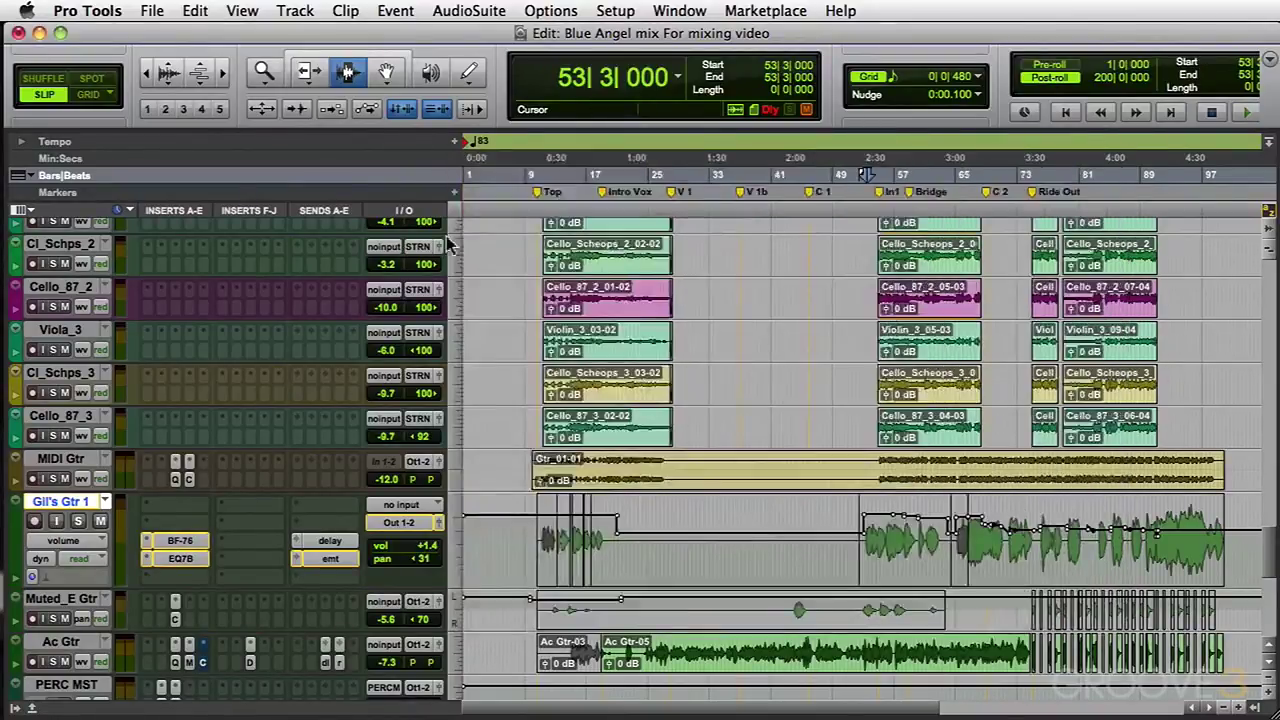
left_click(330, 541)
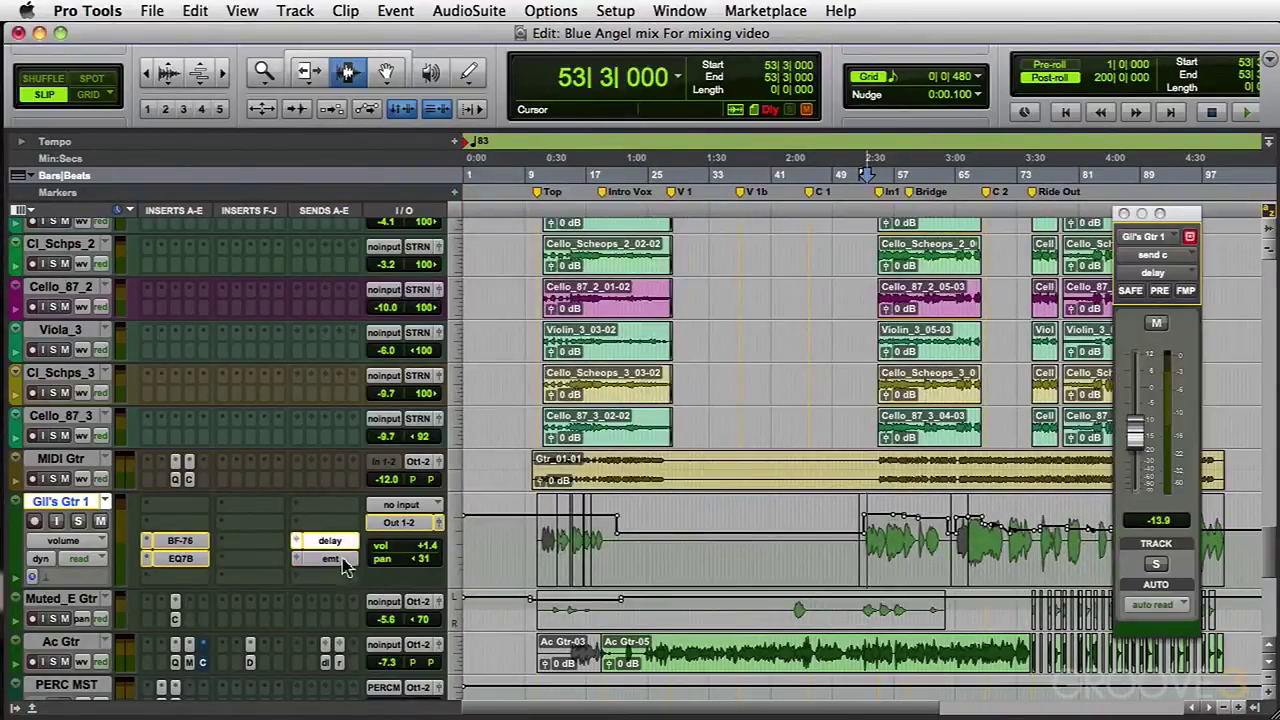
left_click(342, 563)
left_click(917, 562)
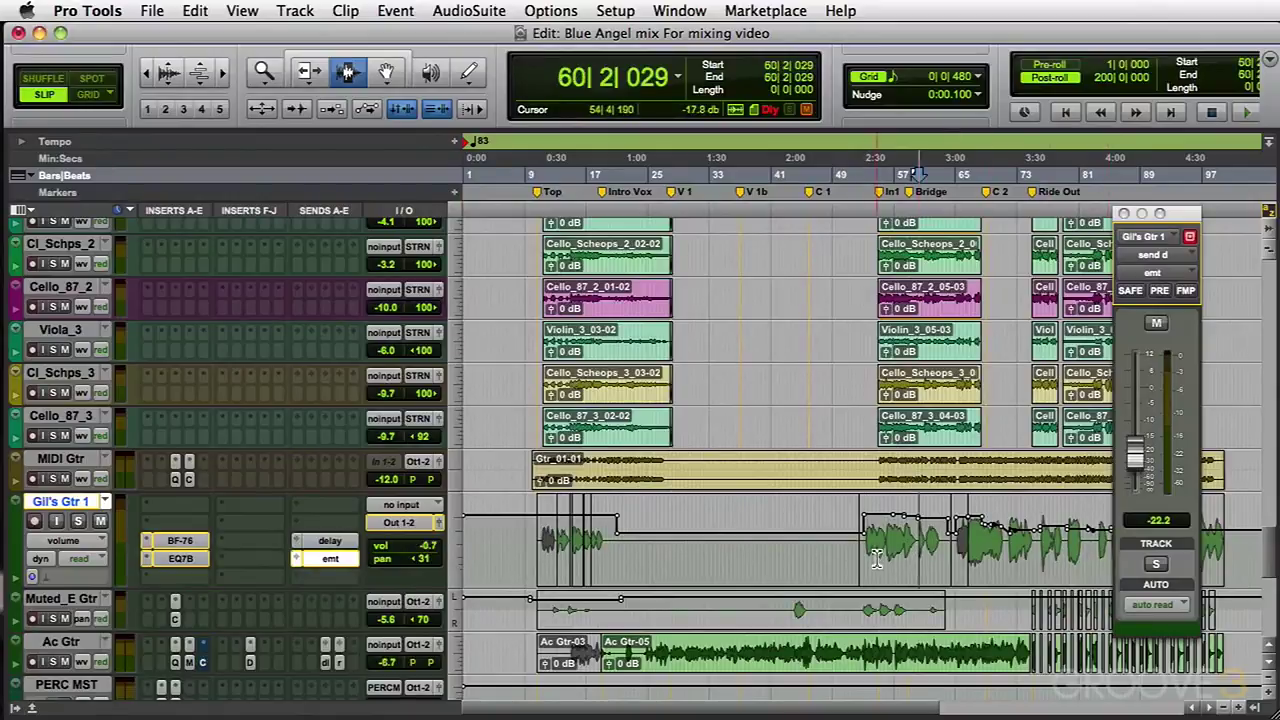
left_click(1124, 214)
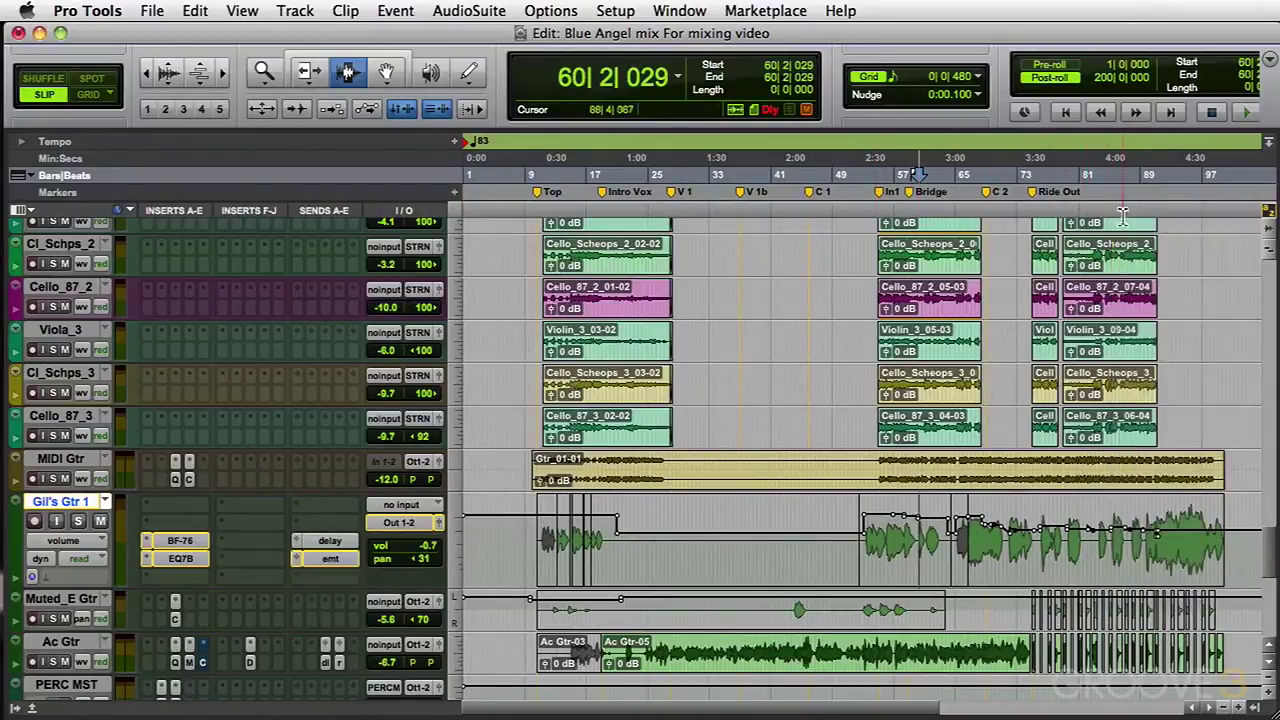